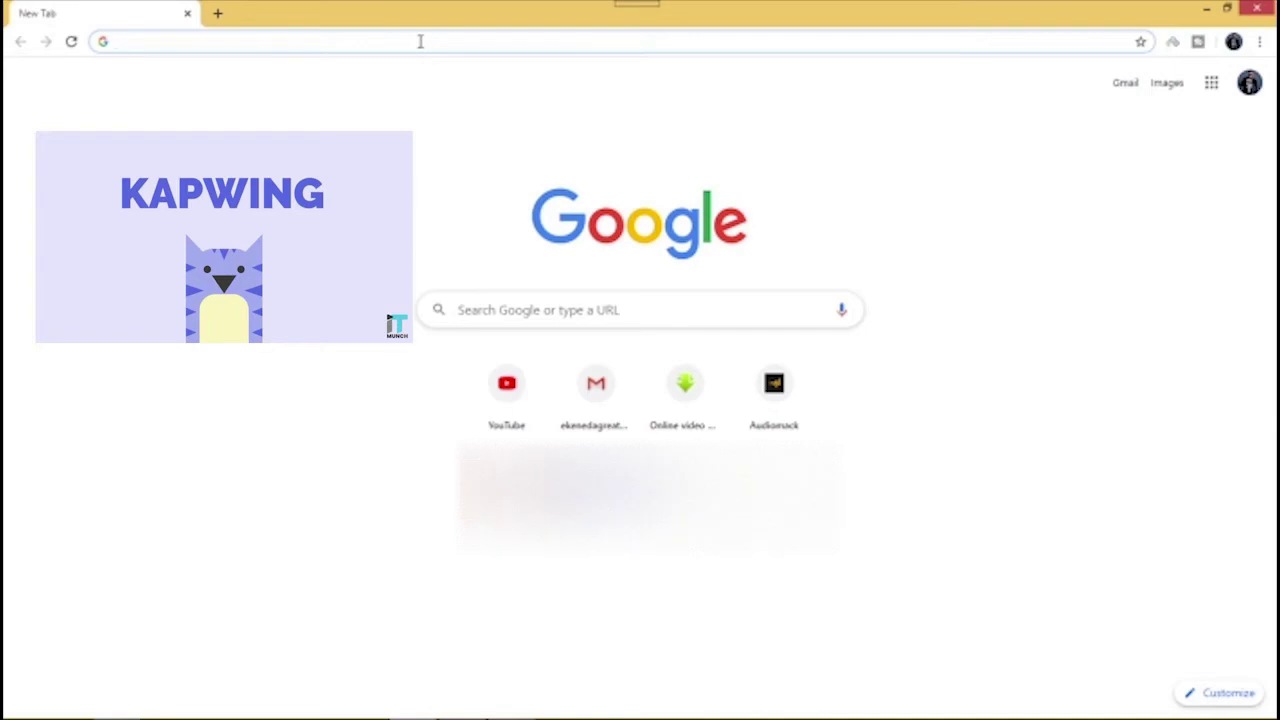
Go to kapwing.com and start creating a workspace to bring up the sign-in prompt
type("k")
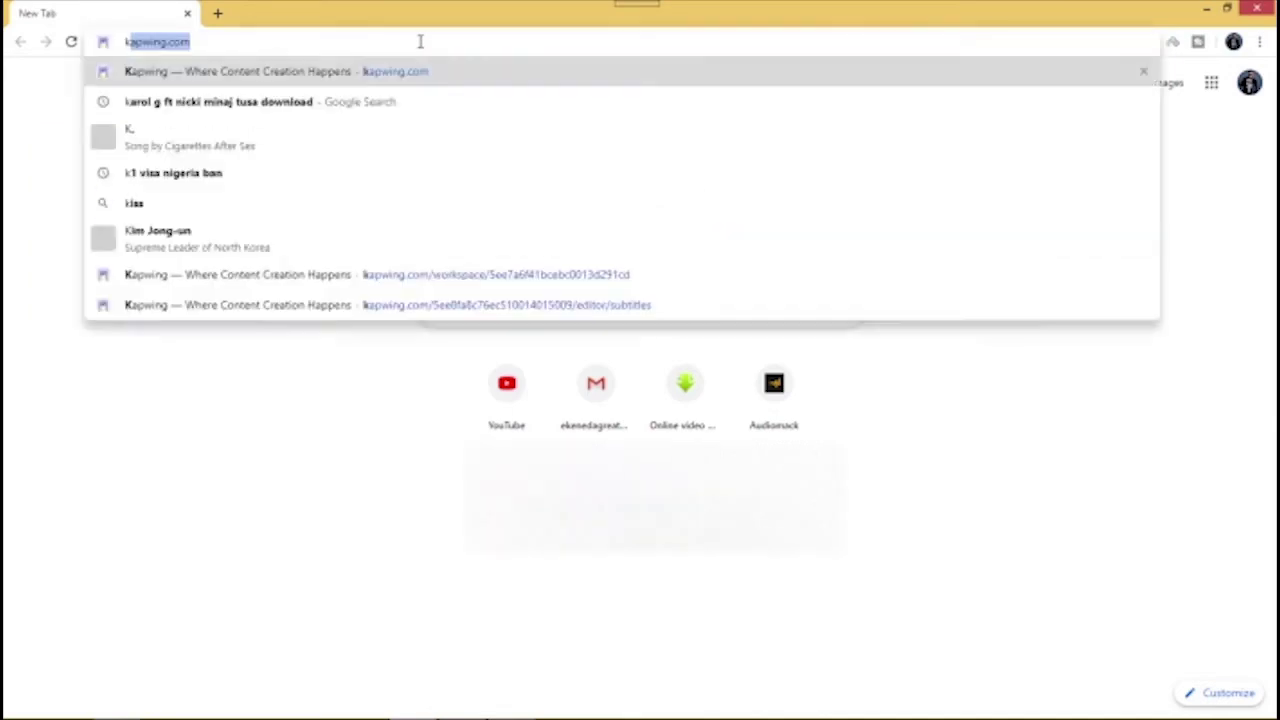
type("ap")
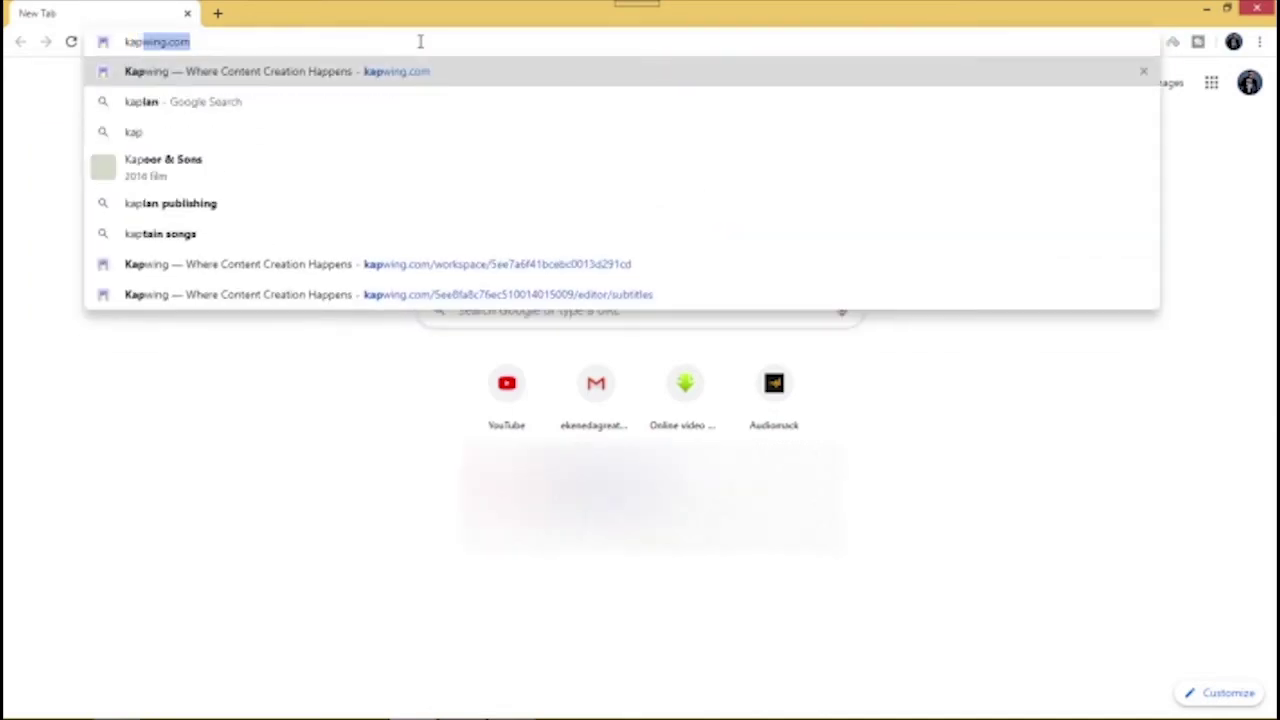
type("wing")
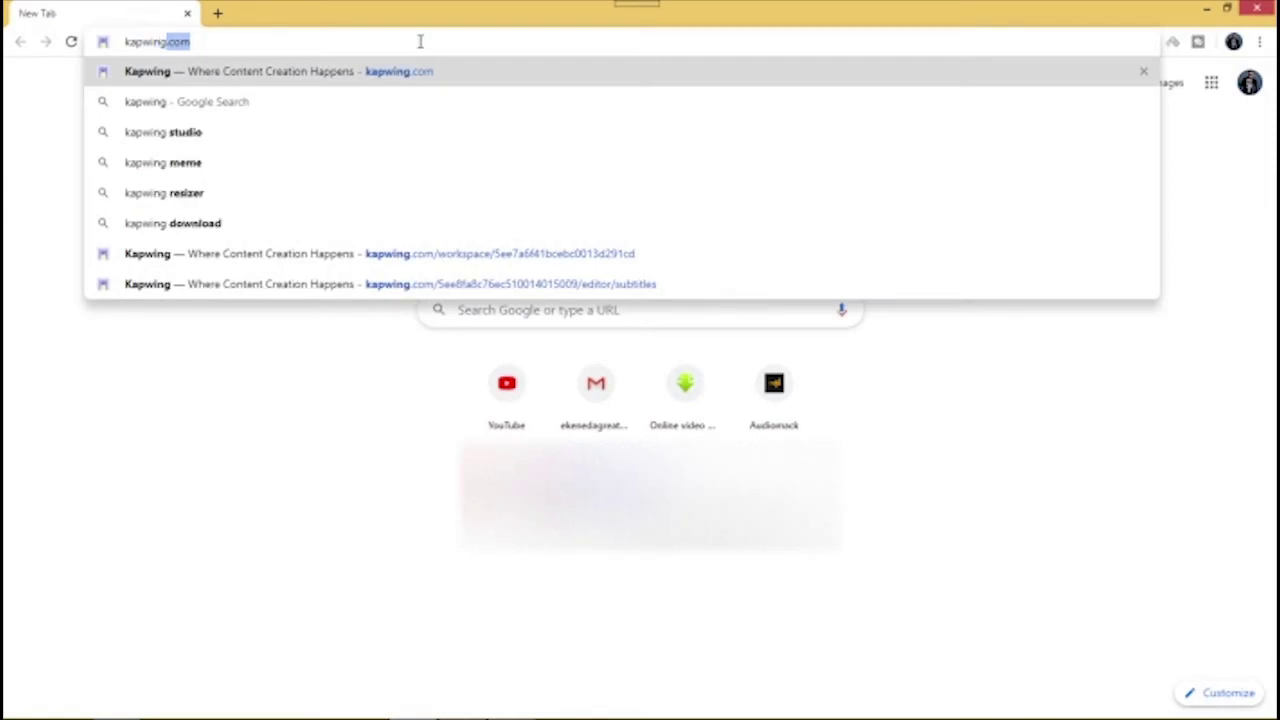
type(".com")
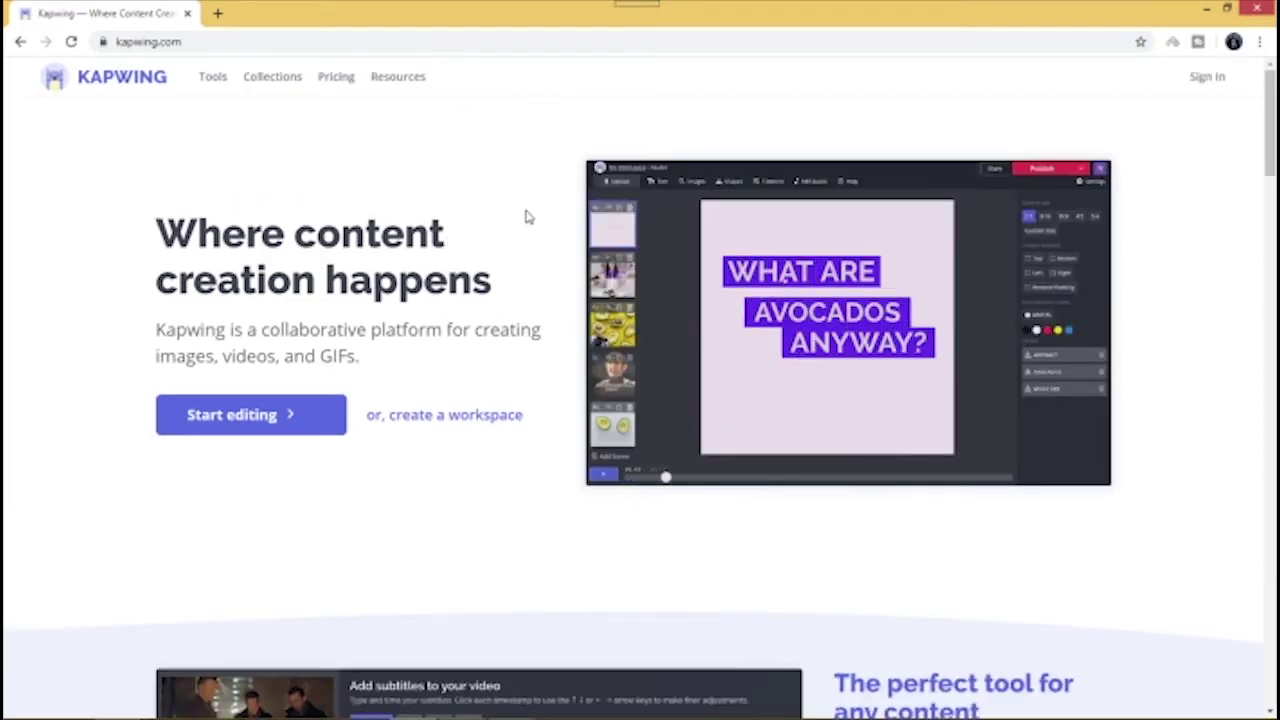
left_click(470, 424)
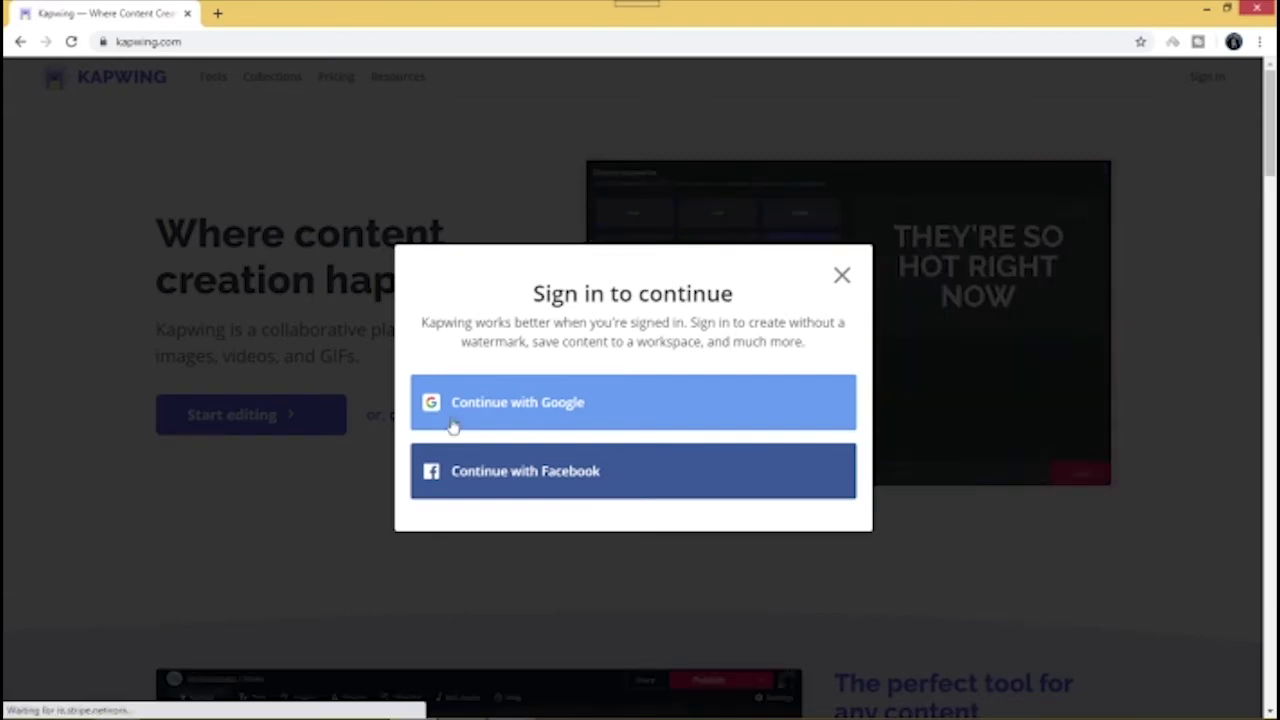
Sign in to Kapwing with Google using the first listed account
left_click(542, 410)
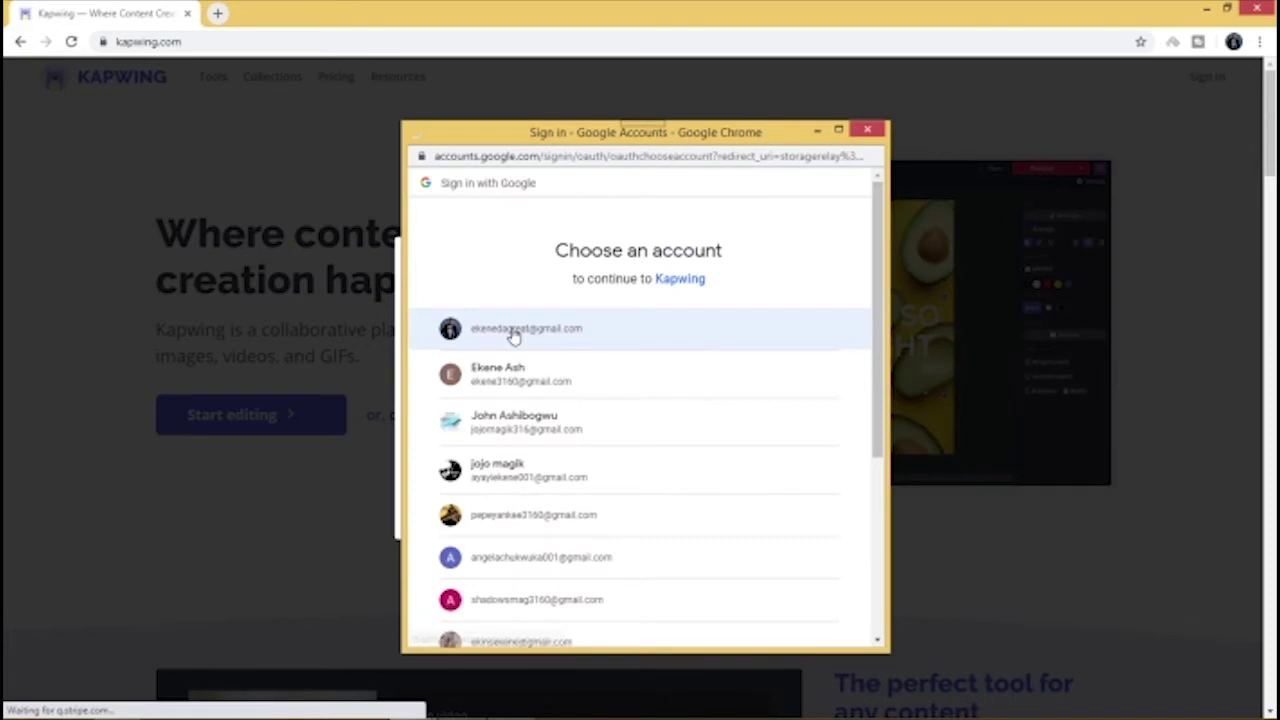
left_click(515, 336)
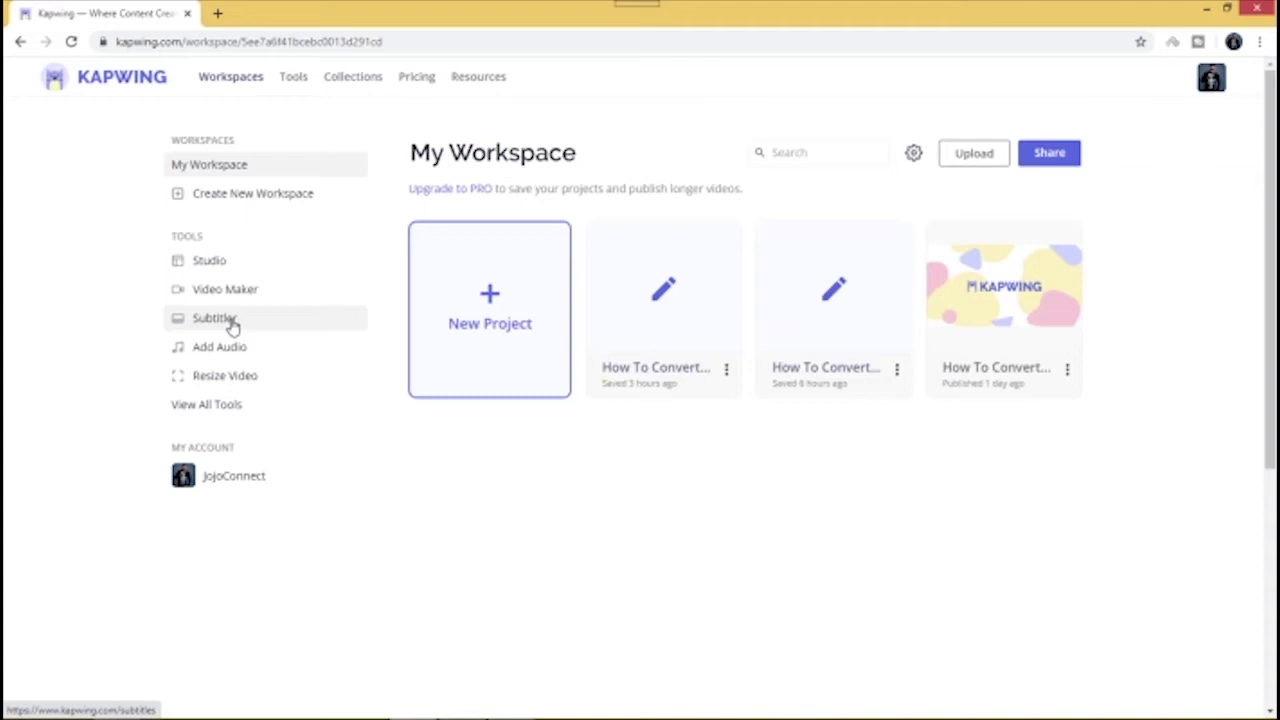
Open the Subtitles tool from the sidebar and bring up the Upload file dialog
left_click(231, 327)
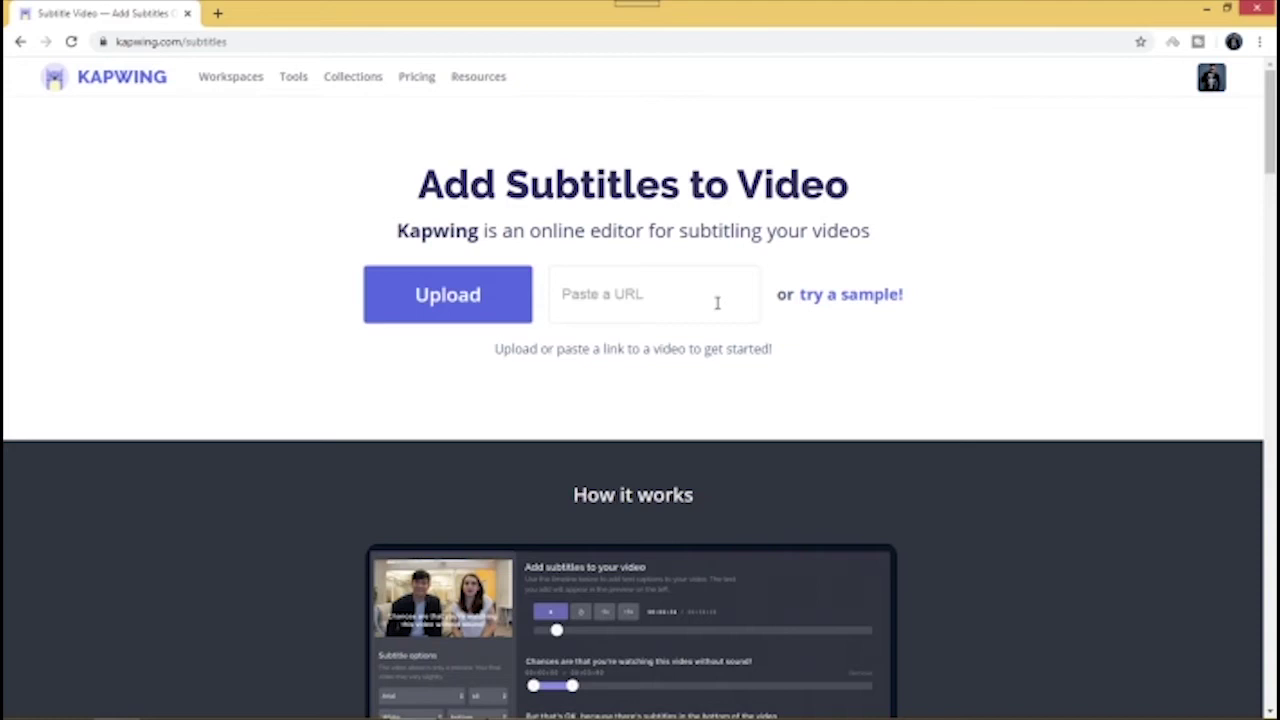
left_click(469, 306)
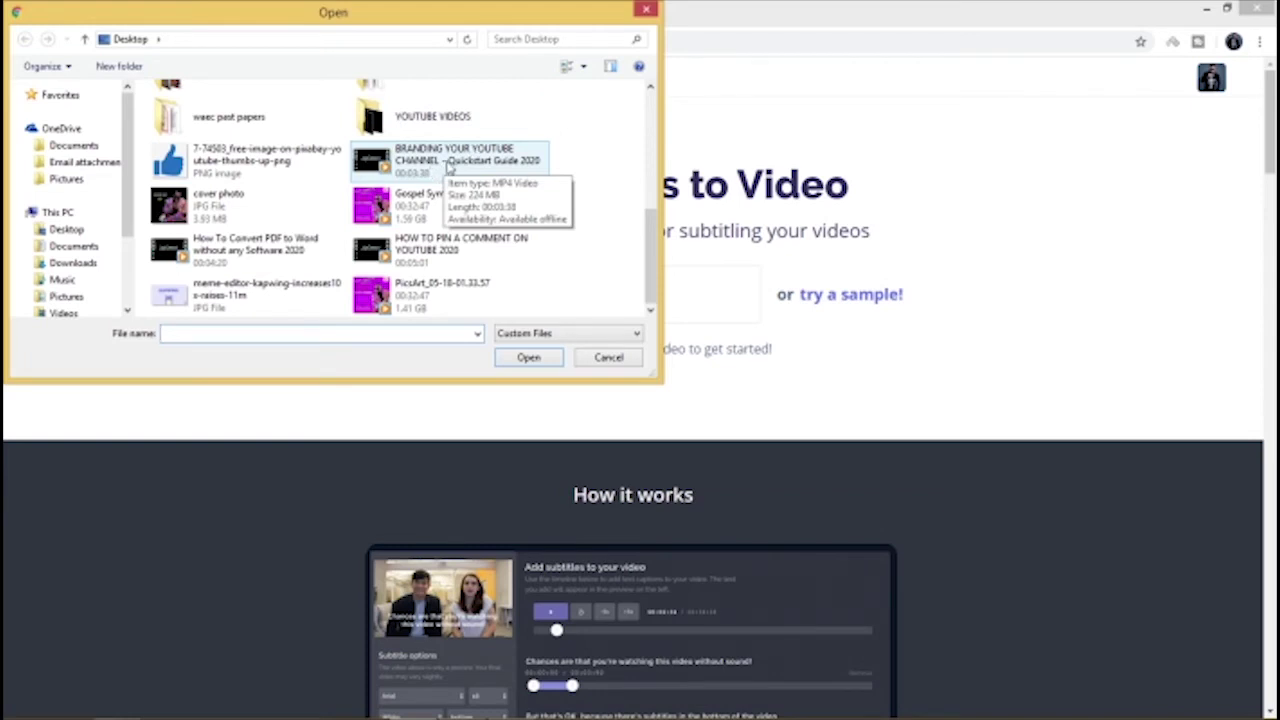
Upload the BRANDING YOUR YOUTUBE CHANNEL video from the desktop into the subtitle editor
double_click(426, 165)
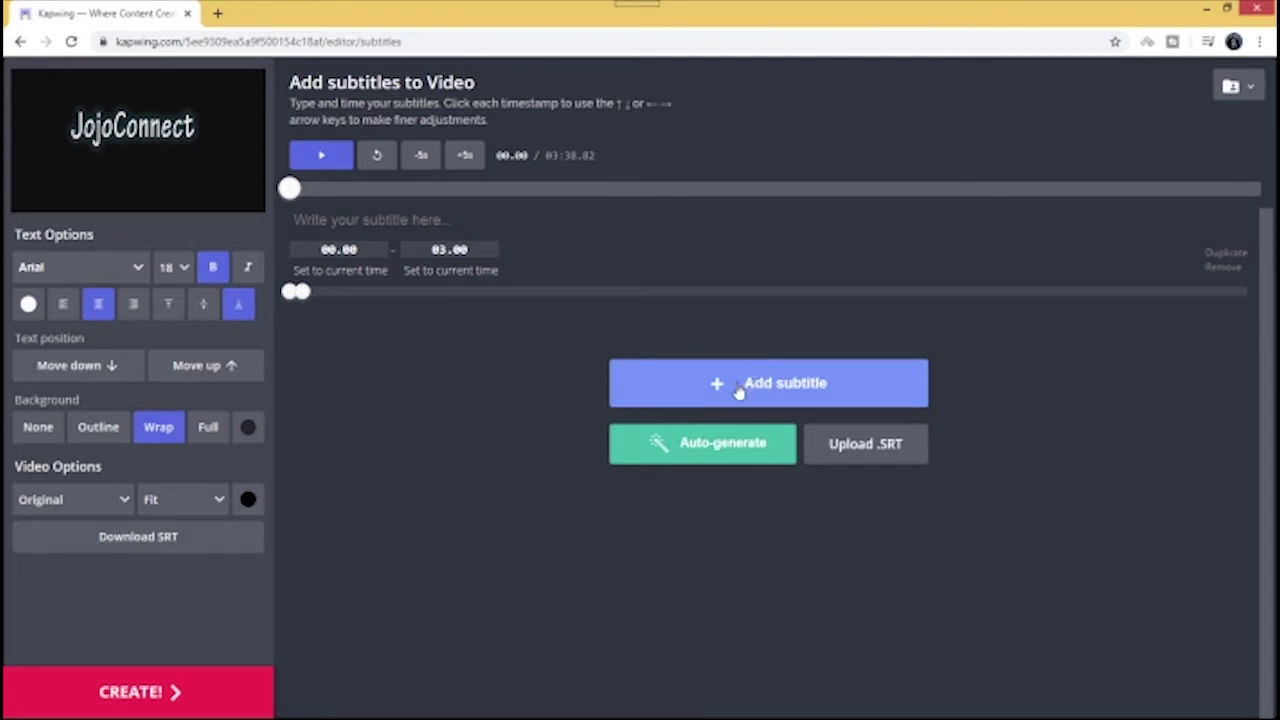
Auto-generate subtitles with the language kept as English (United States)
left_click(698, 456)
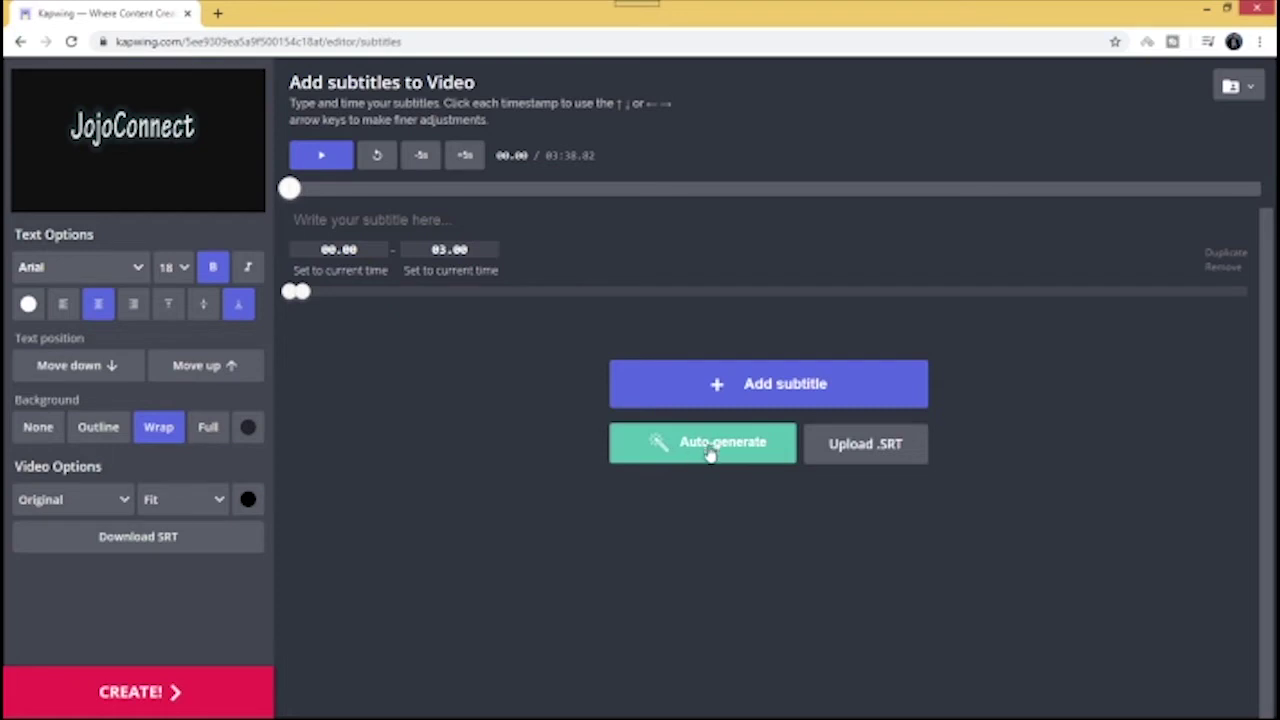
left_click(708, 452)
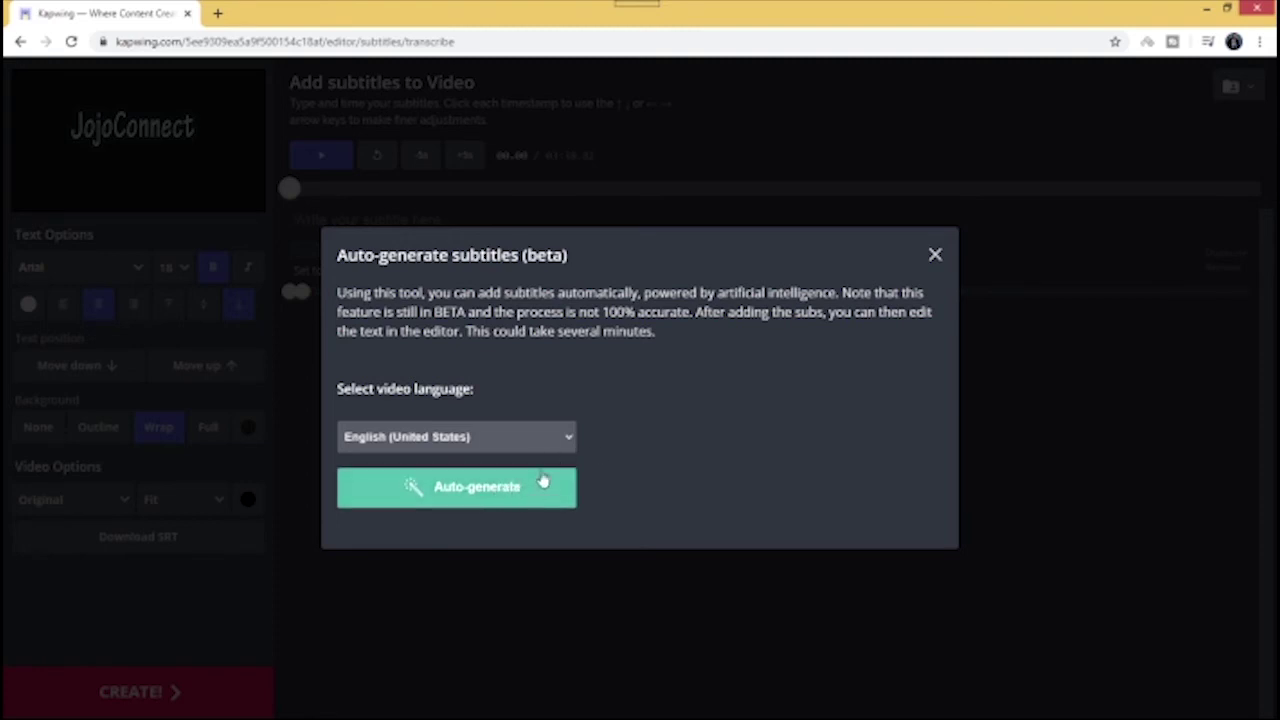
left_click(567, 452)
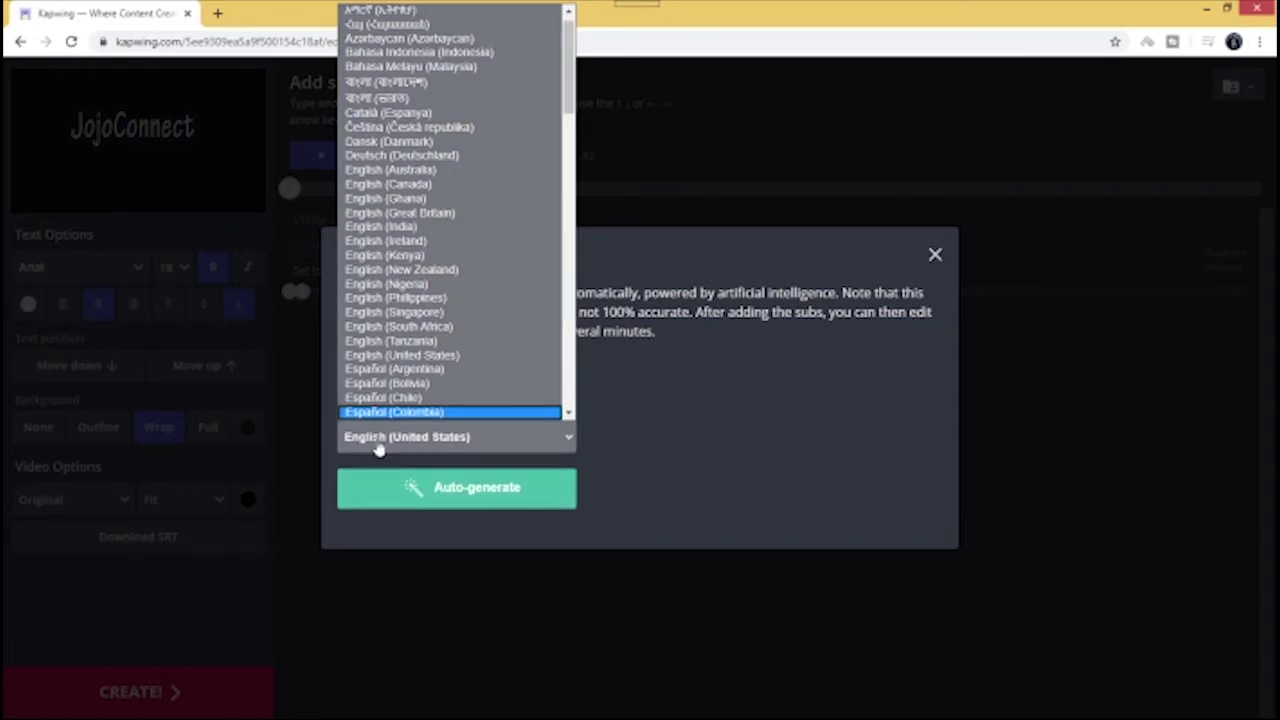
left_click(376, 447)
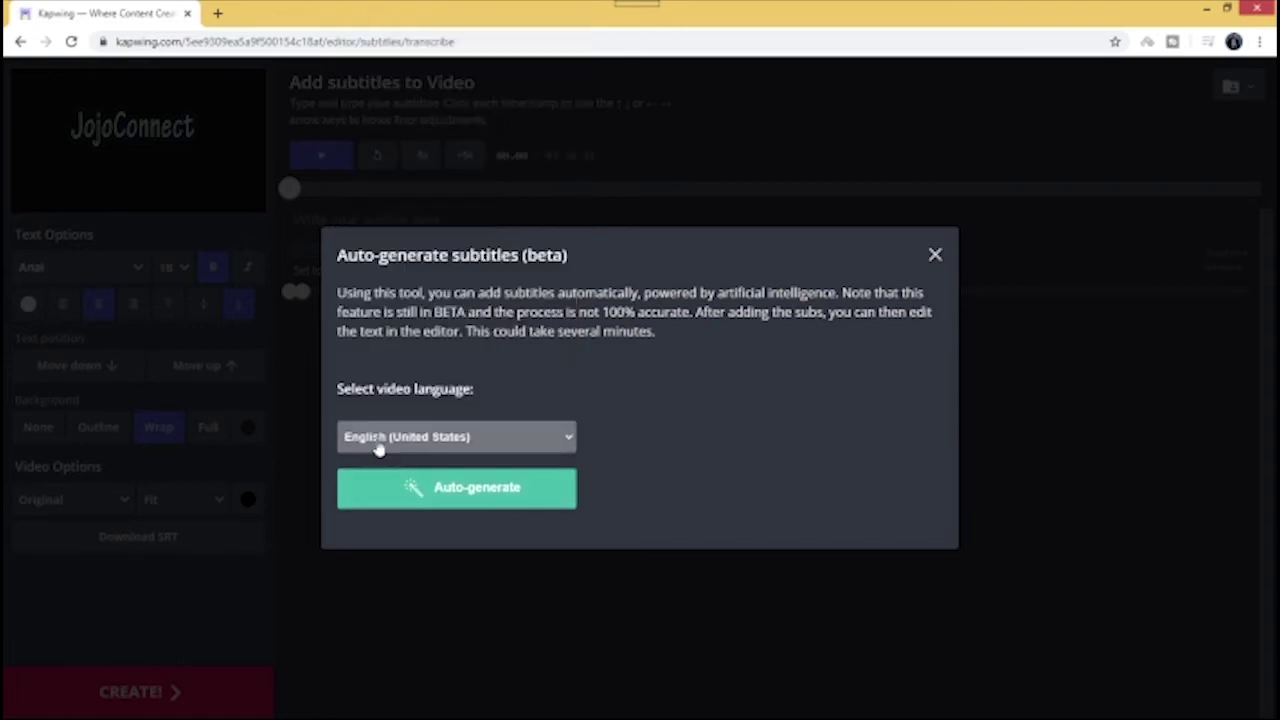
left_click(466, 498)
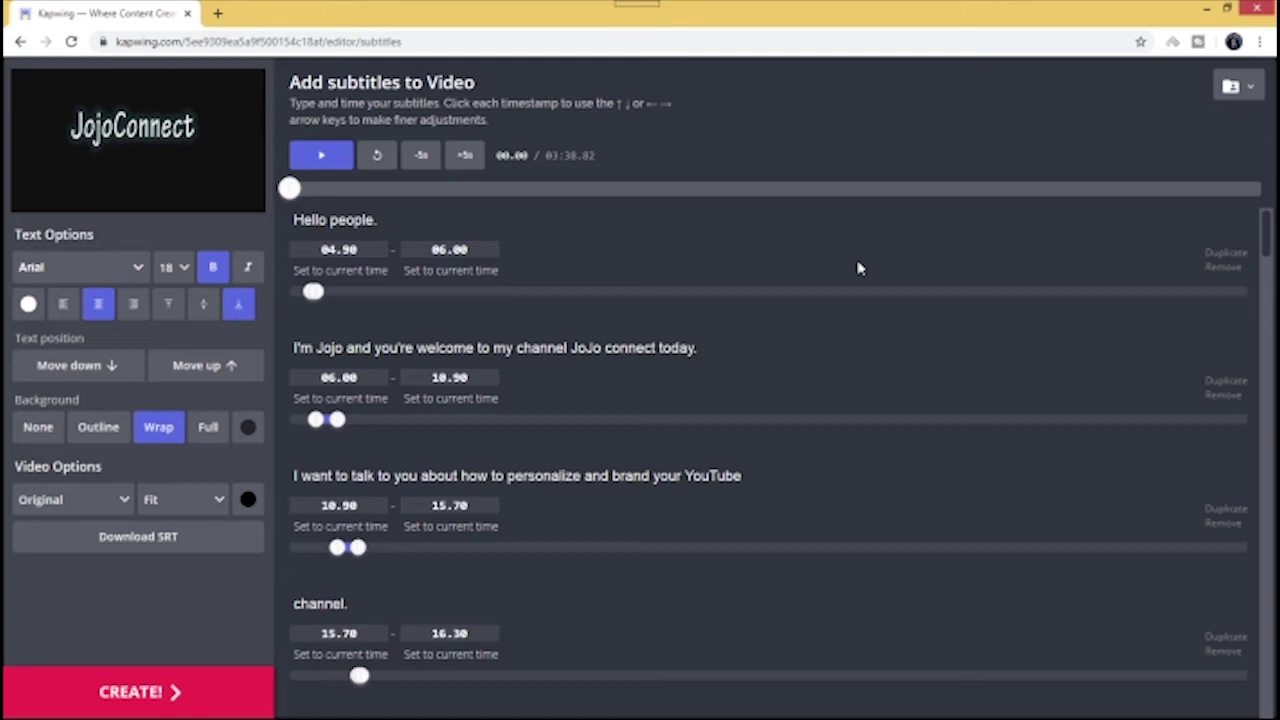
Play and pause the captioned preview, then scroll through the generated subtitle list
left_click(338, 156)
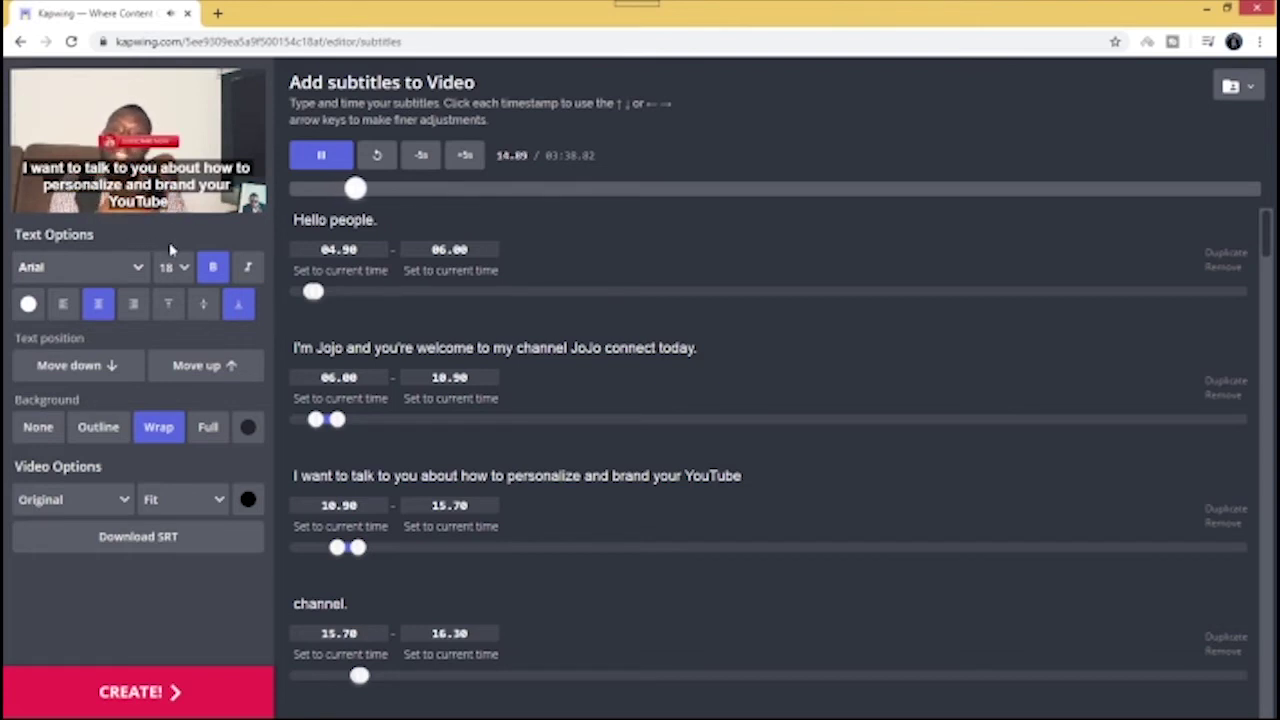
left_click(323, 158)
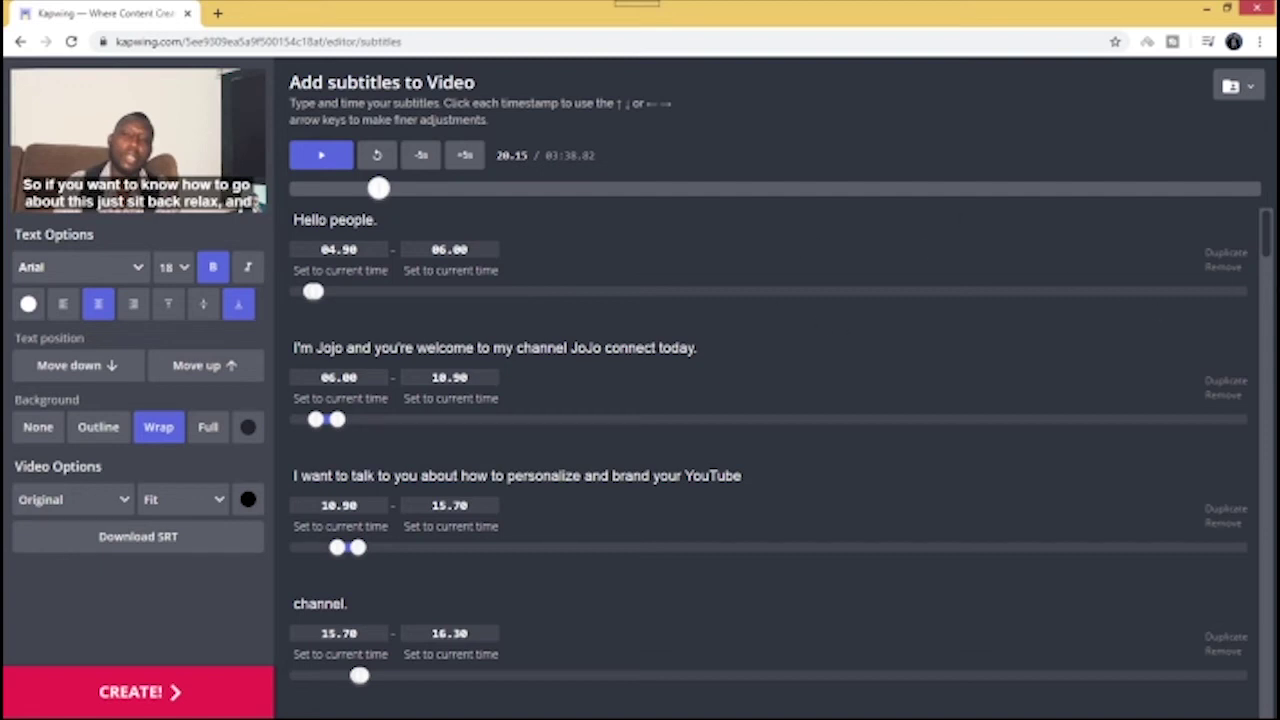
scroll(1270, 312, "down", 1)
scroll(1270, 305, "down", 3)
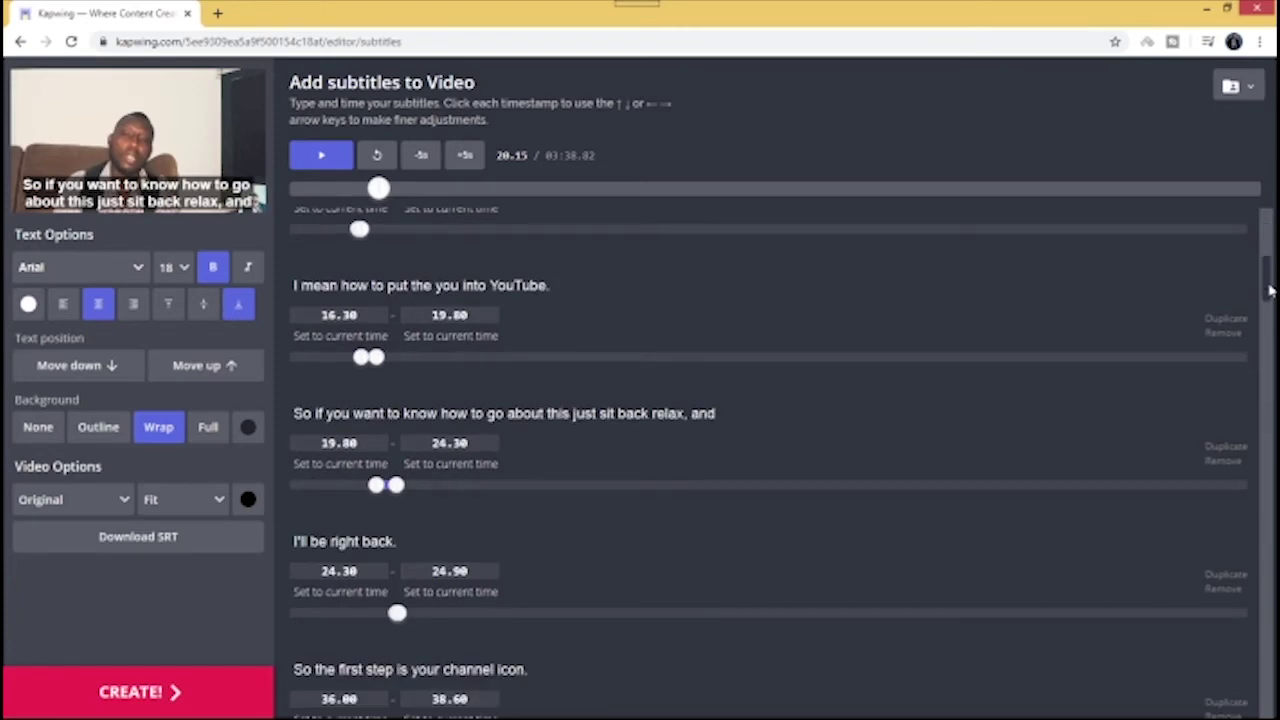
scroll(1270, 297, "down", 2)
scroll(1270, 290, "down", 1)
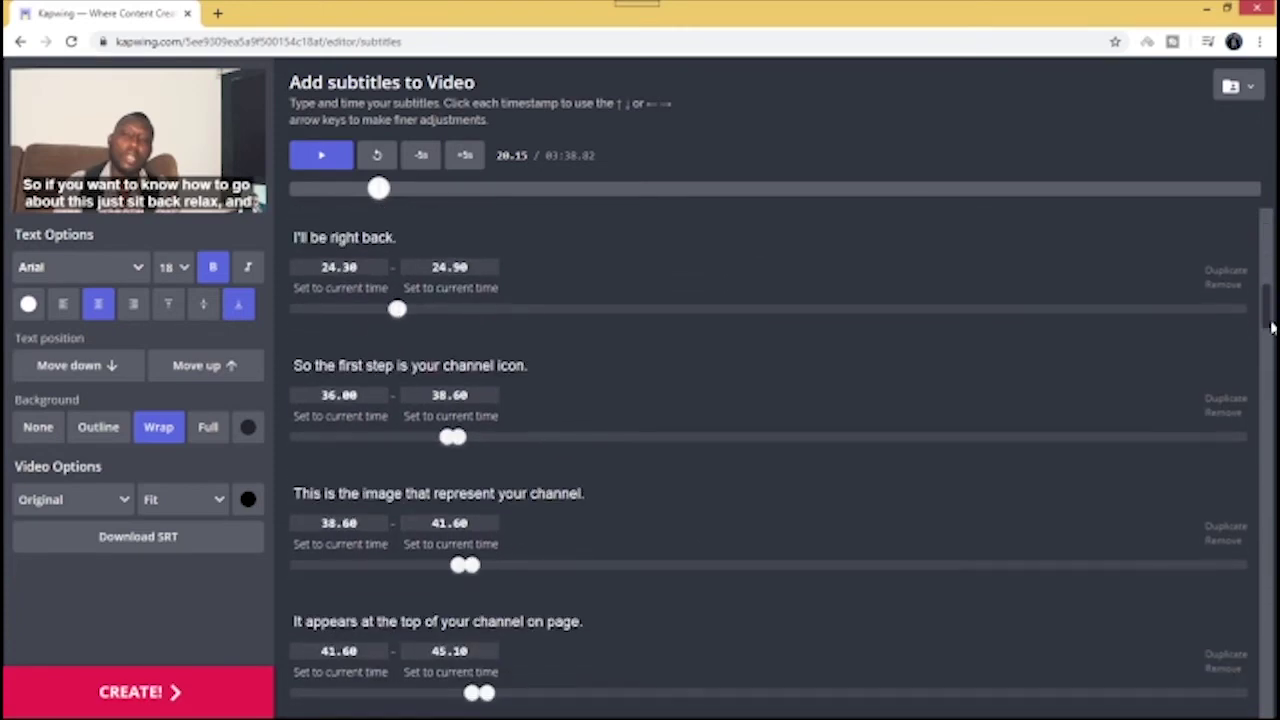
scroll(1272, 270, "up", 5)
scroll(1272, 262, "up", 3)
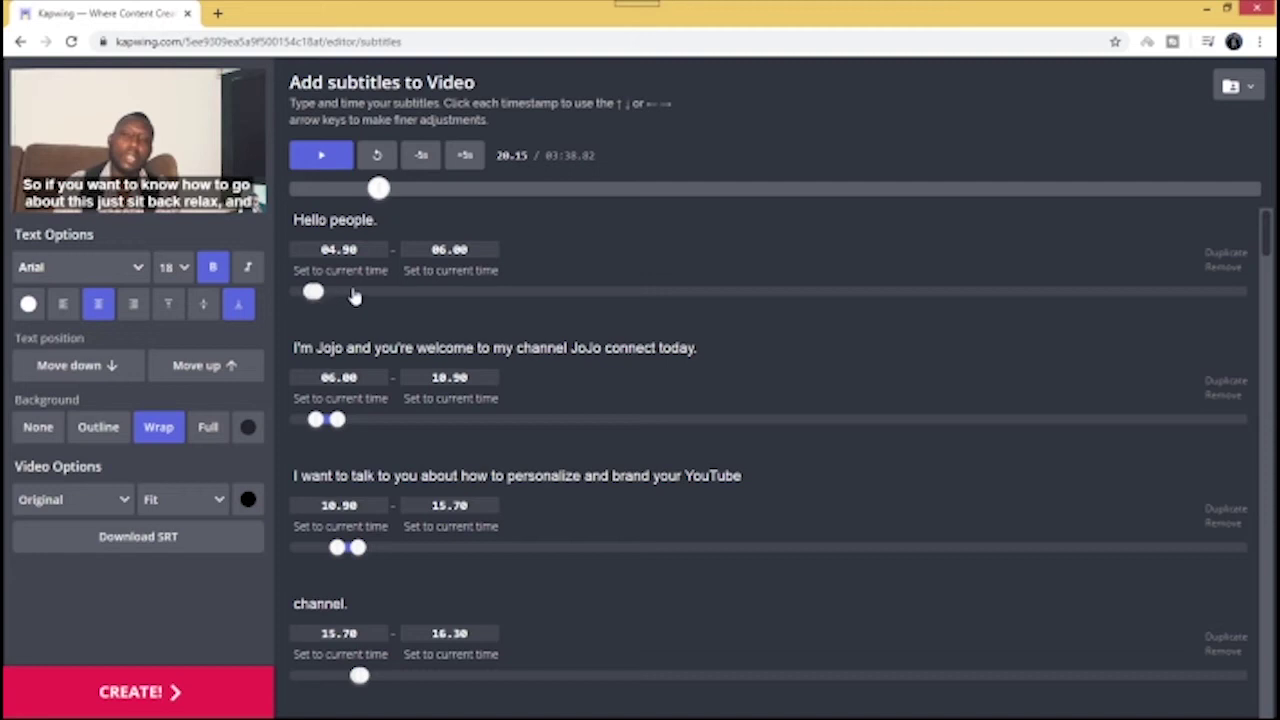
Scrub the preview to about 40 s, back to 17 s, then settle at 25.61
left_click_drag(379, 192, 467, 192)
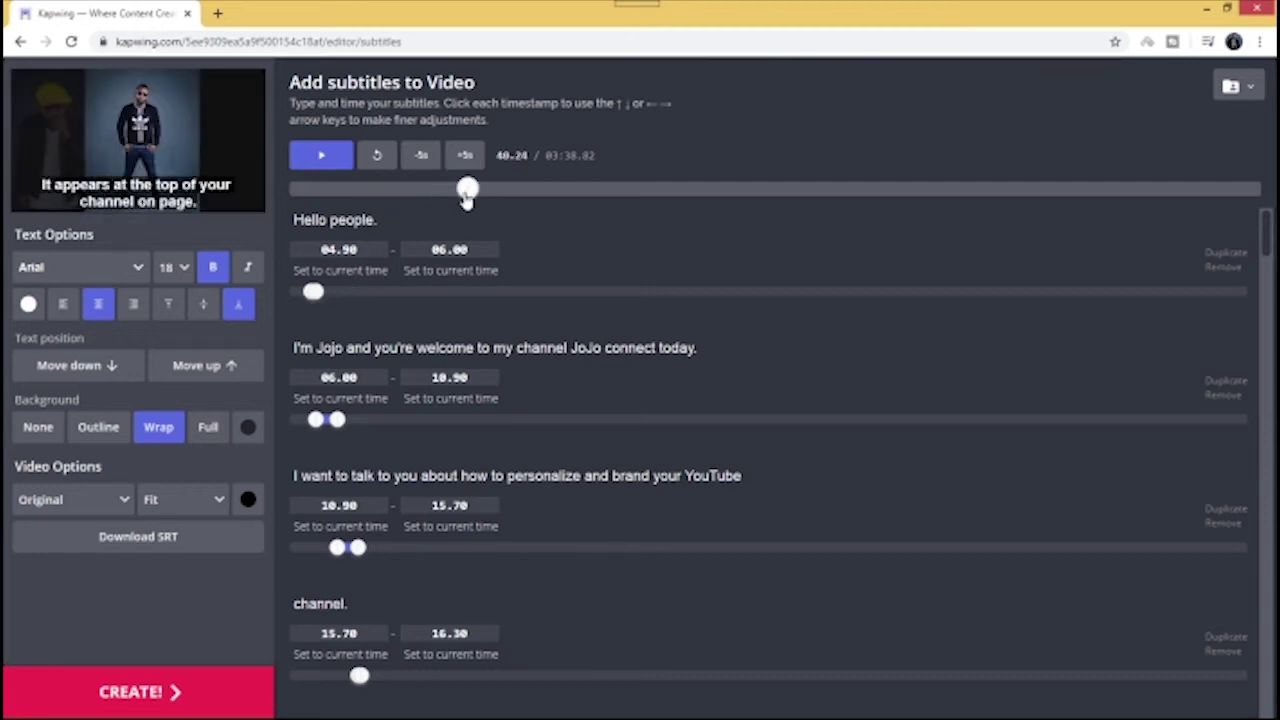
left_click_drag(467, 192, 367, 192)
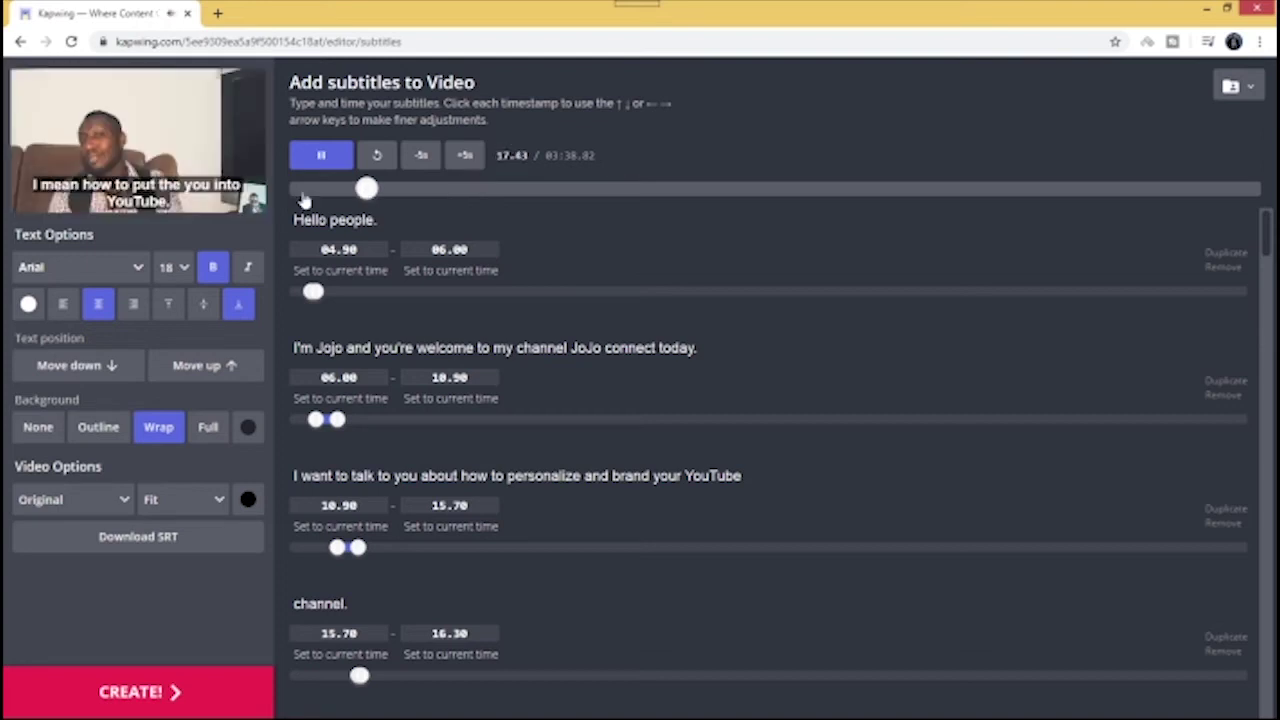
left_click(403, 190)
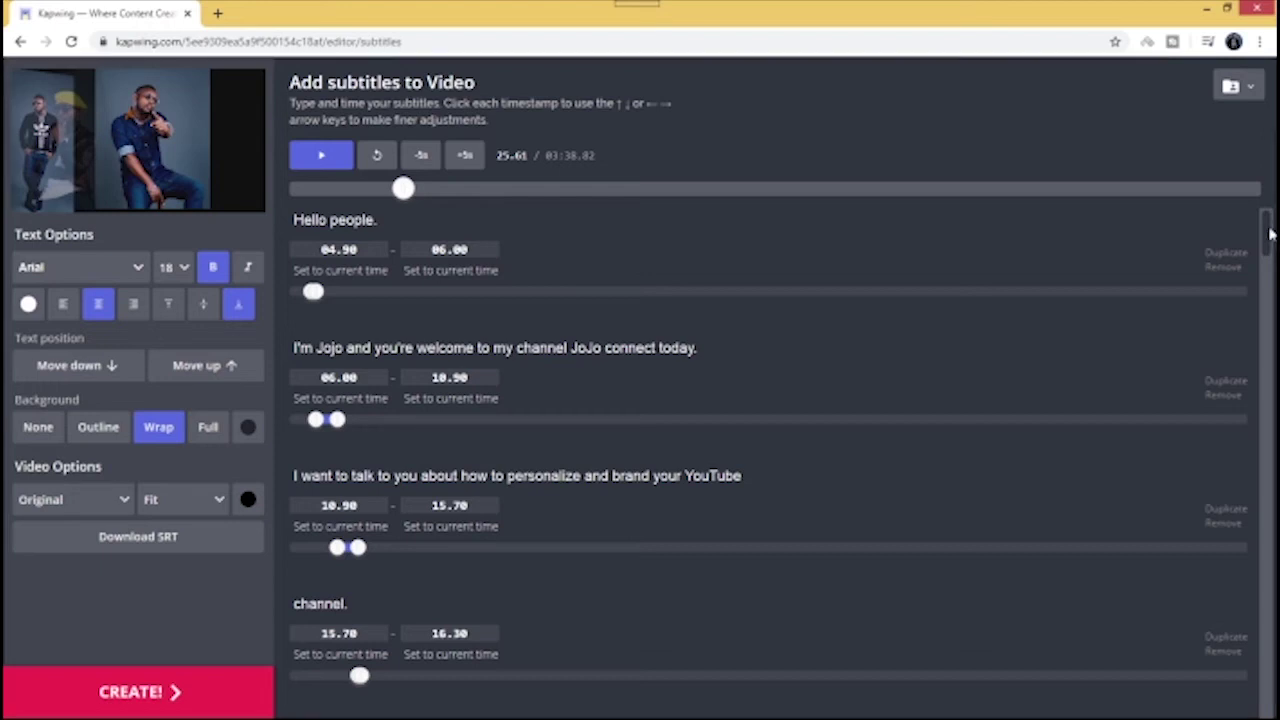
left_click_drag(1270, 233, 1270, 268)
scroll(603, 266, "down", 3)
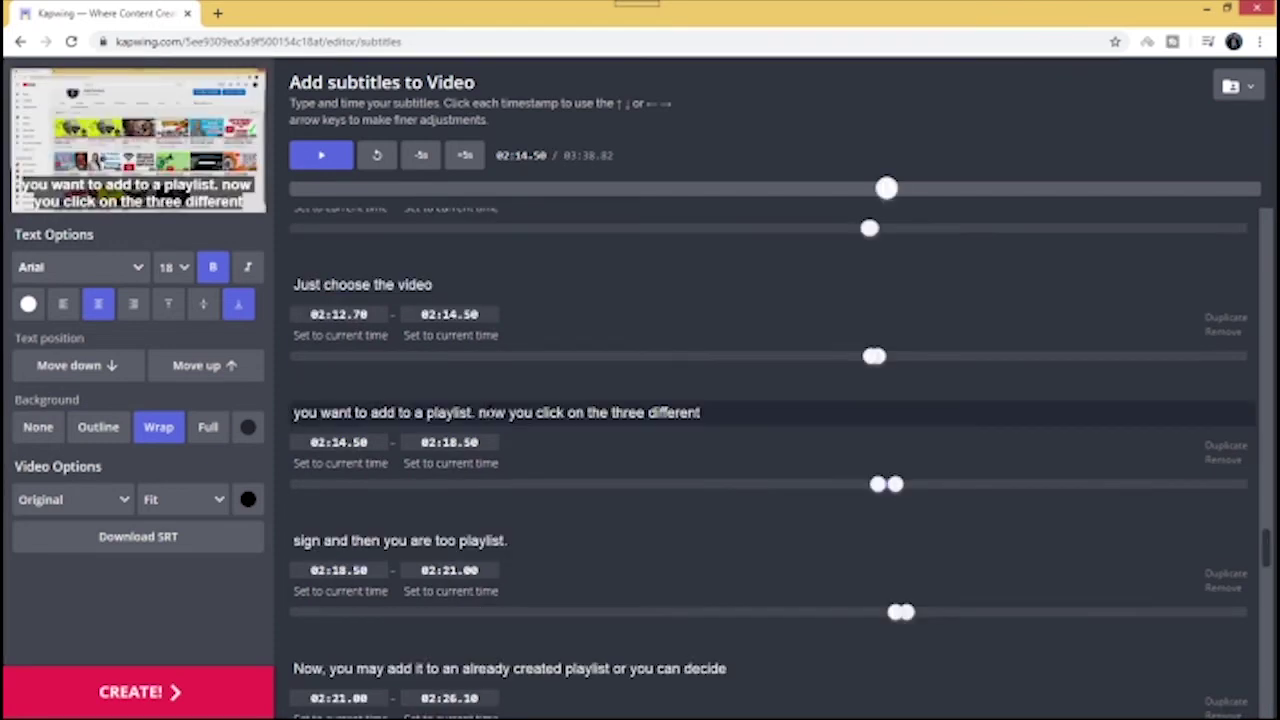
Correct the subtitle to read 'Now you click on the three dotted'
key("BackSpace")
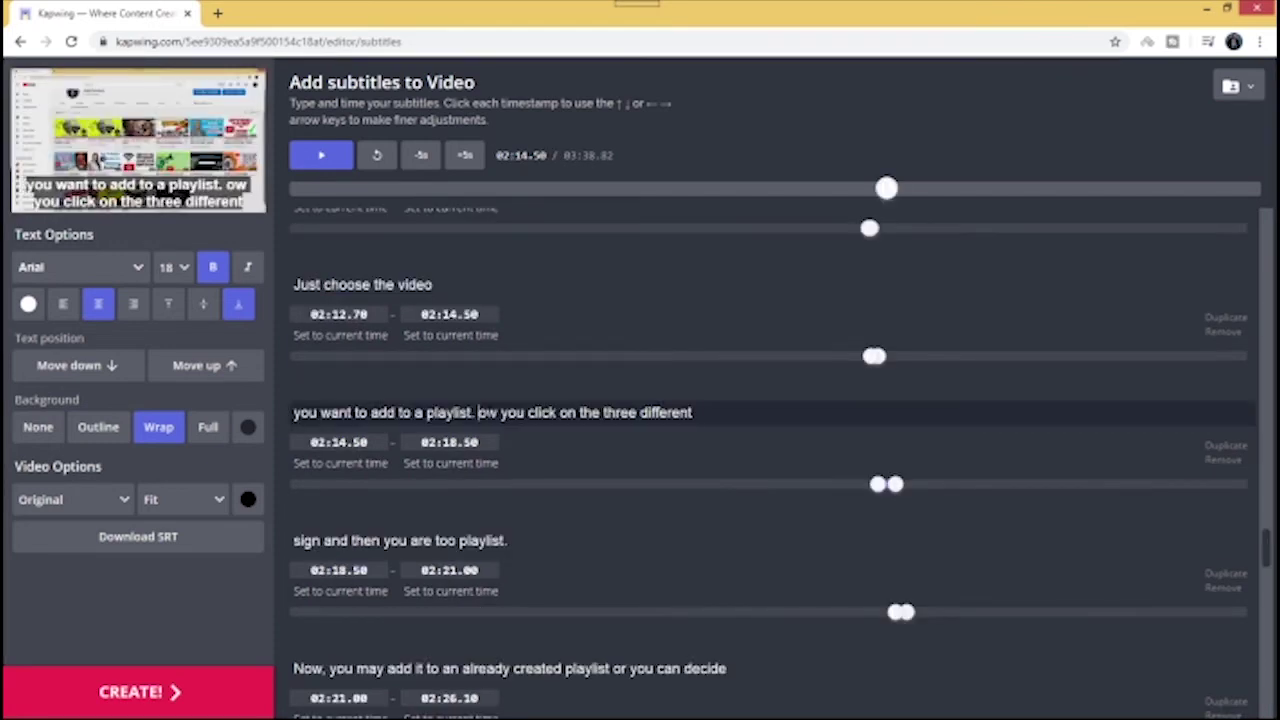
type("N")
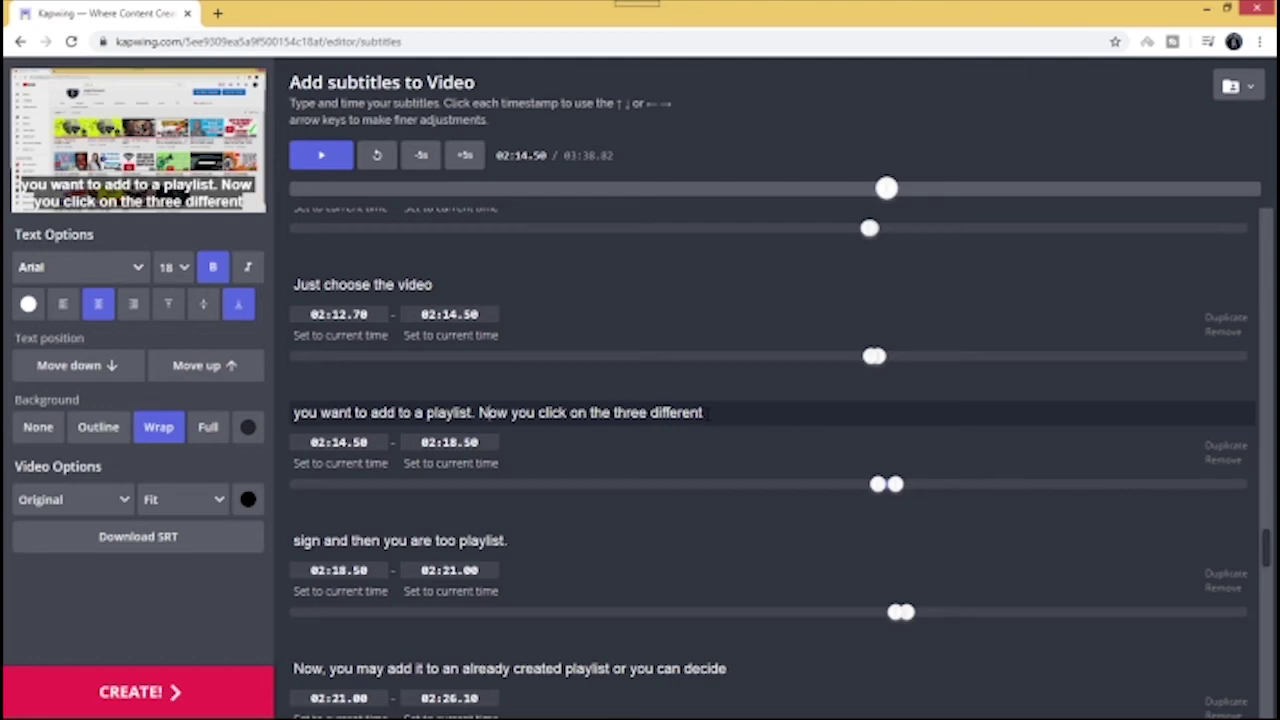
left_click(705, 412)
key("BackSpace")
key("BackSpace")
key("BackSpace")
key("BackSpace")
key("BackSpace")
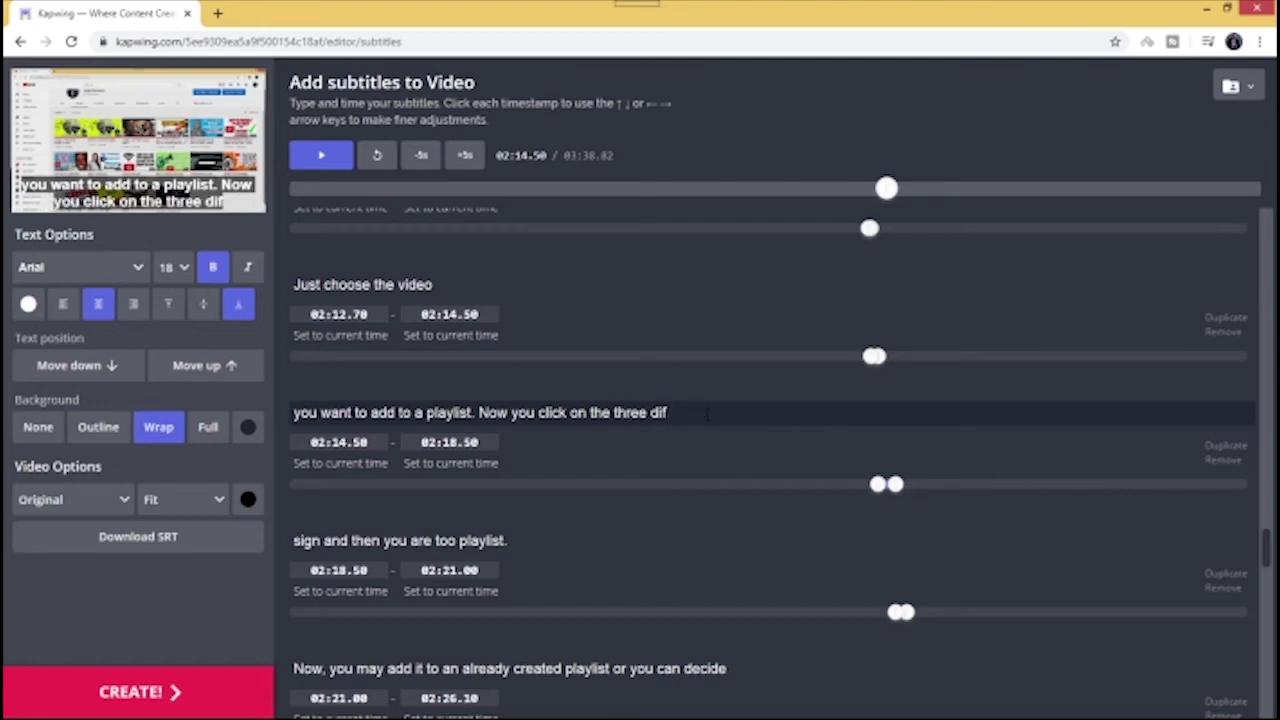
key("BackSpace")
key("BackSpace")
type("otte")
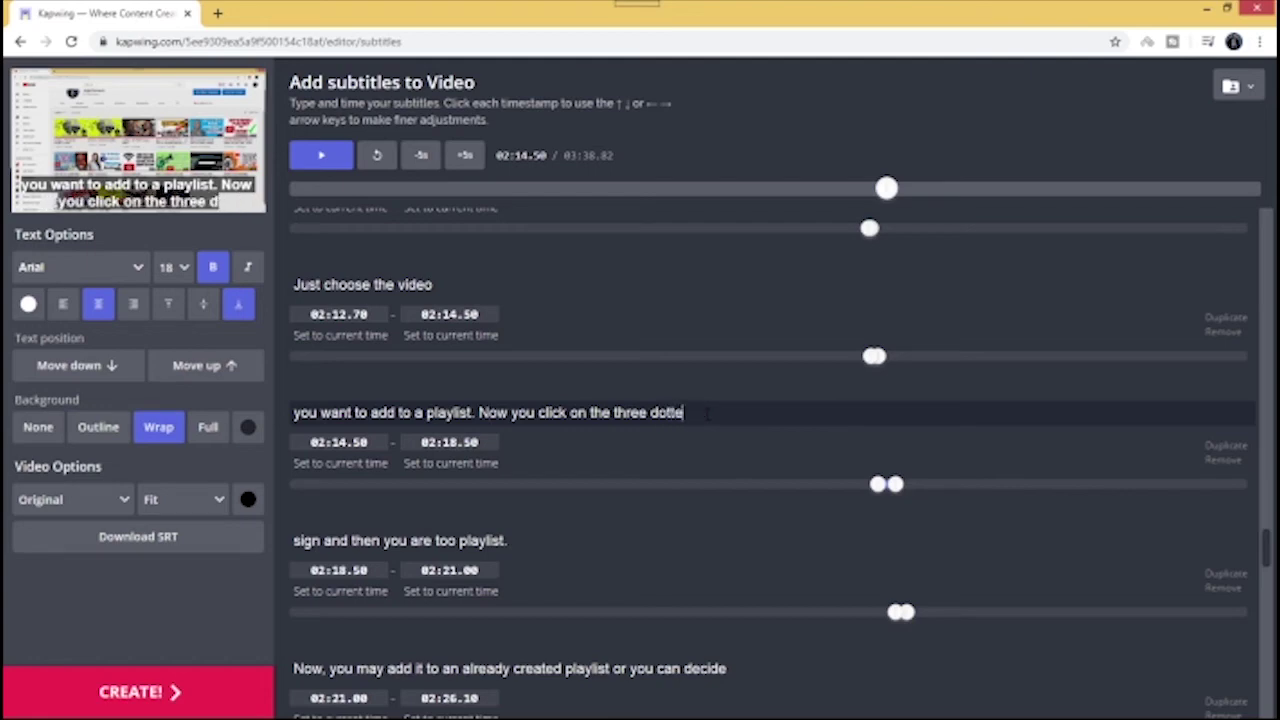
type("d")
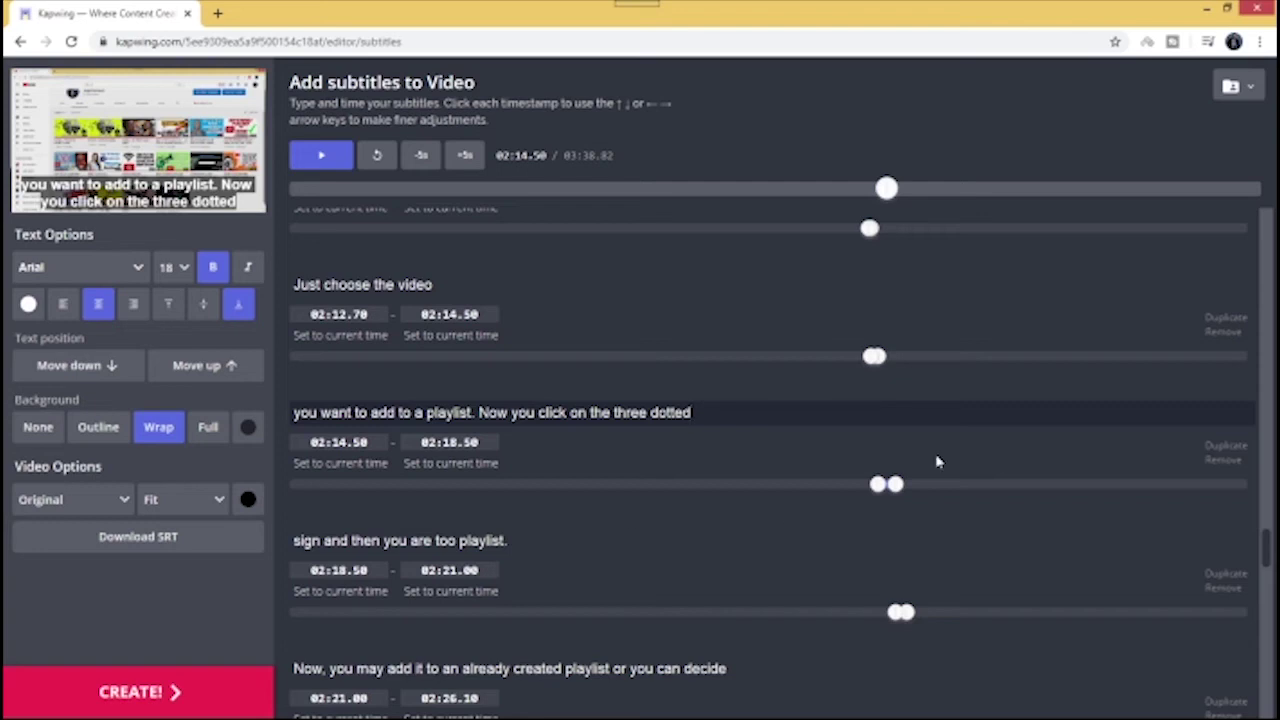
left_click(476, 412)
left_click(323, 160)
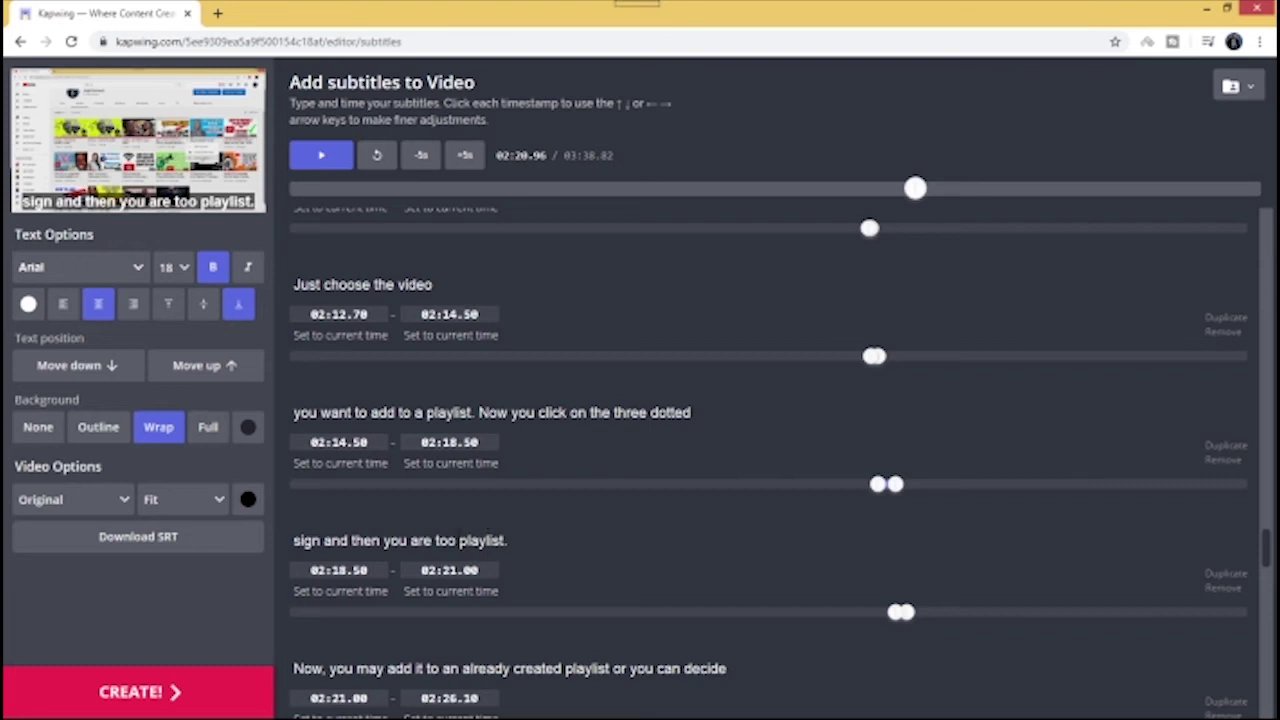
Change 'are too playlist' to 'add to playlist' in the 2:18.50 caption
left_click(456, 540)
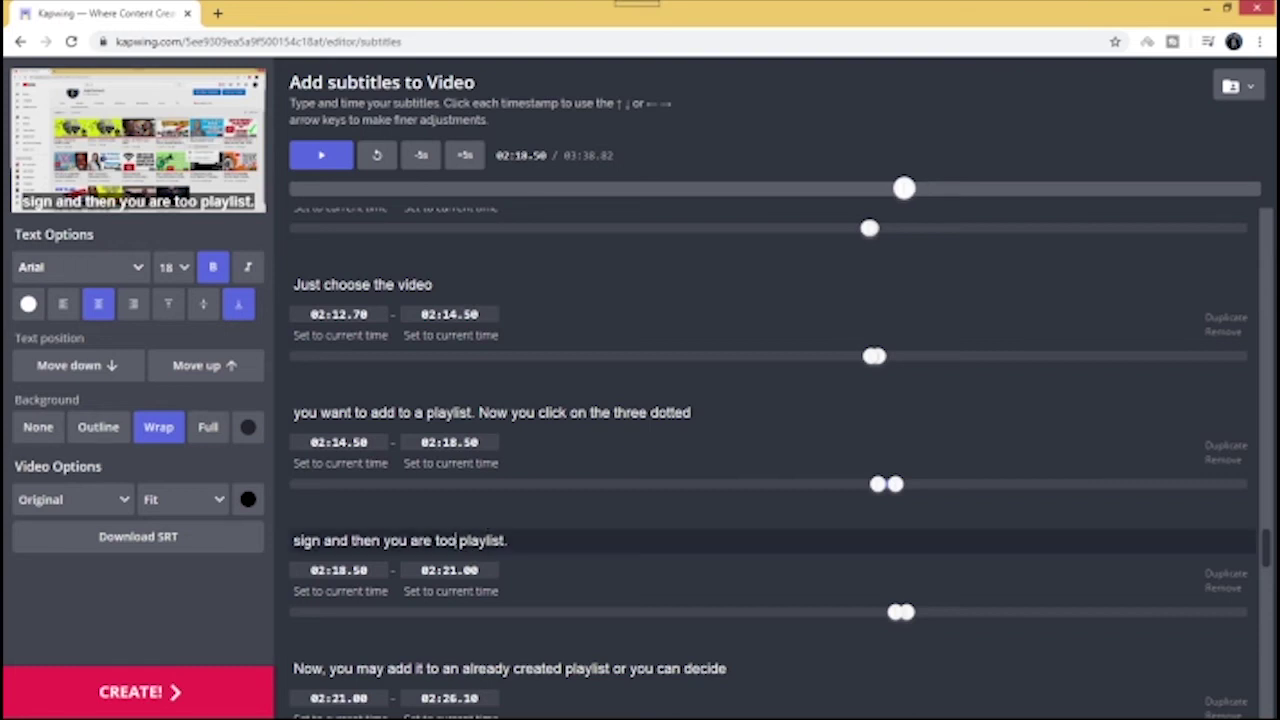
key("BackSpace")
key("BackSpace")
key("BackSpace")
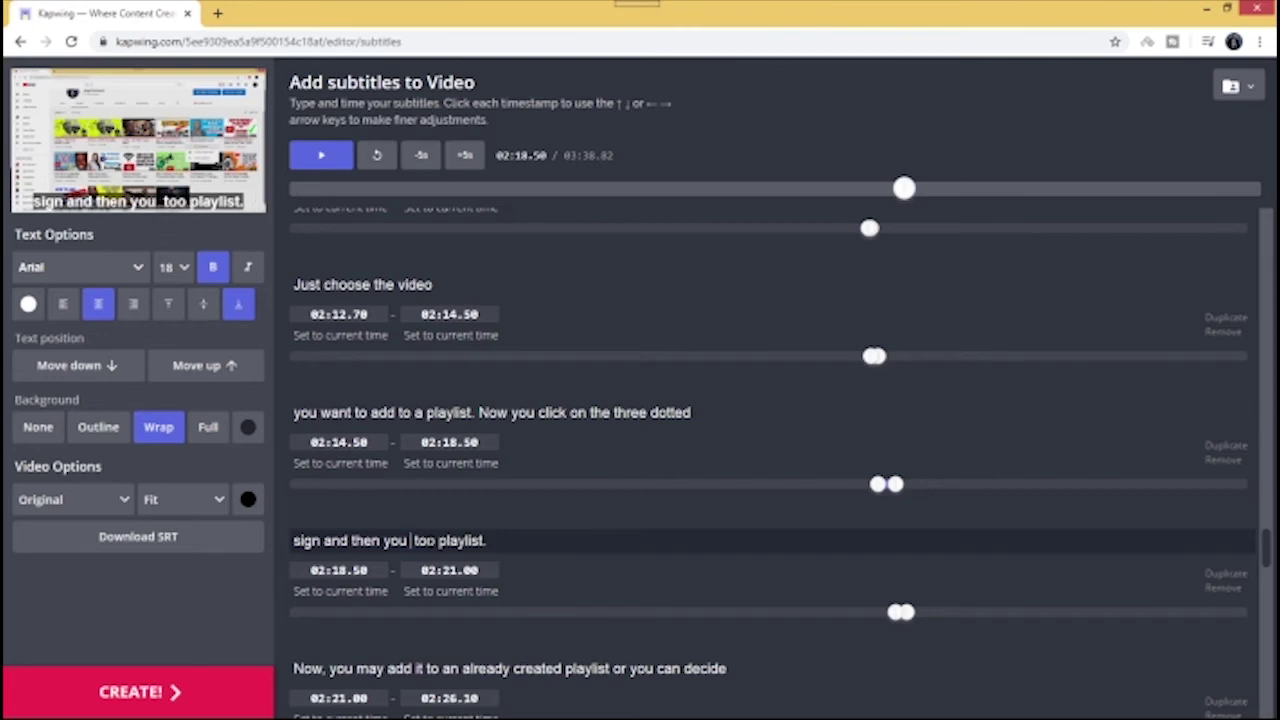
type("add")
left_click(455, 540)
key("BackSpace")
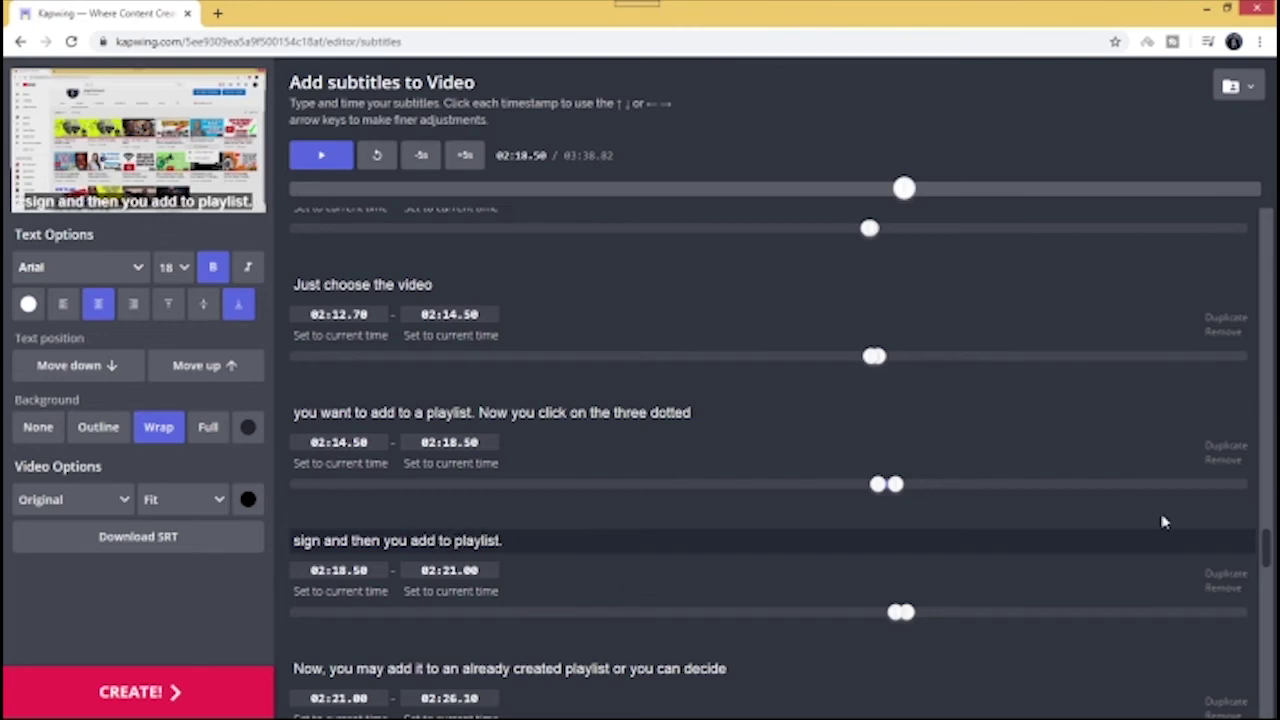
left_click(1270, 543)
Add a period after 'orderly' and capitalize 'Now' in the 02:34.60 subtitle
scroll(1270, 543, "down", 2)
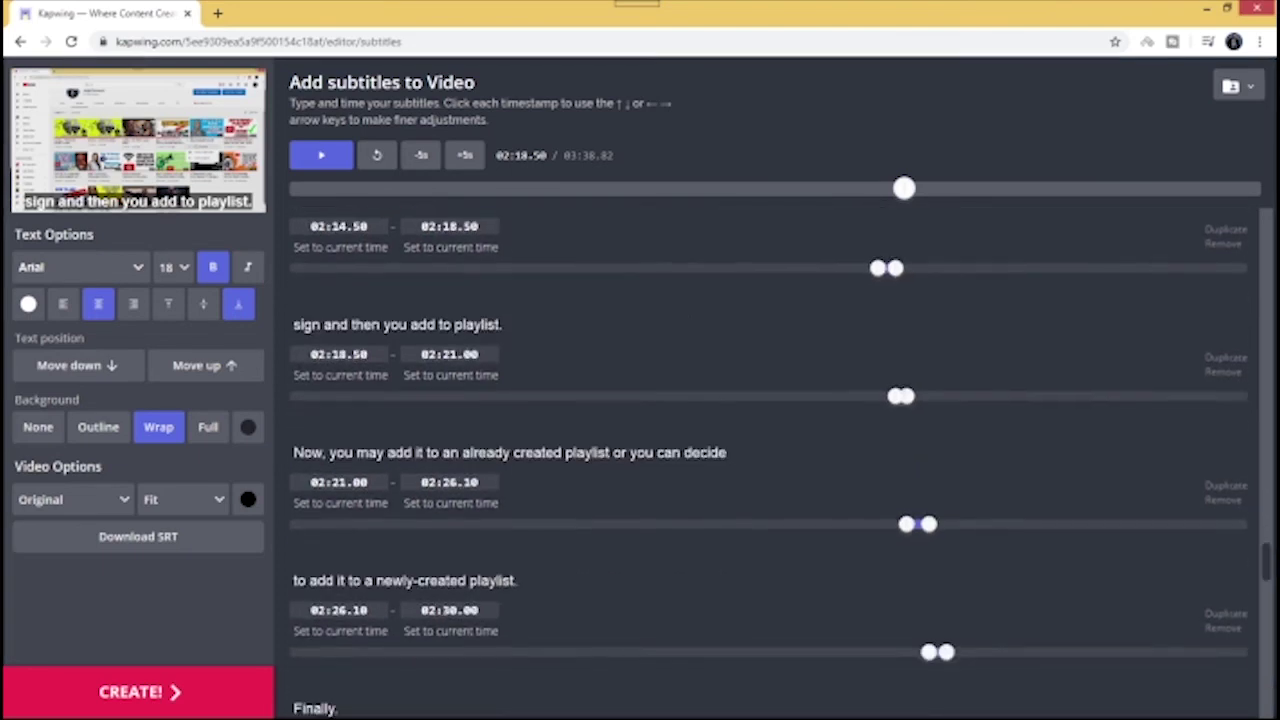
scroll(1270, 543, "down", 1)
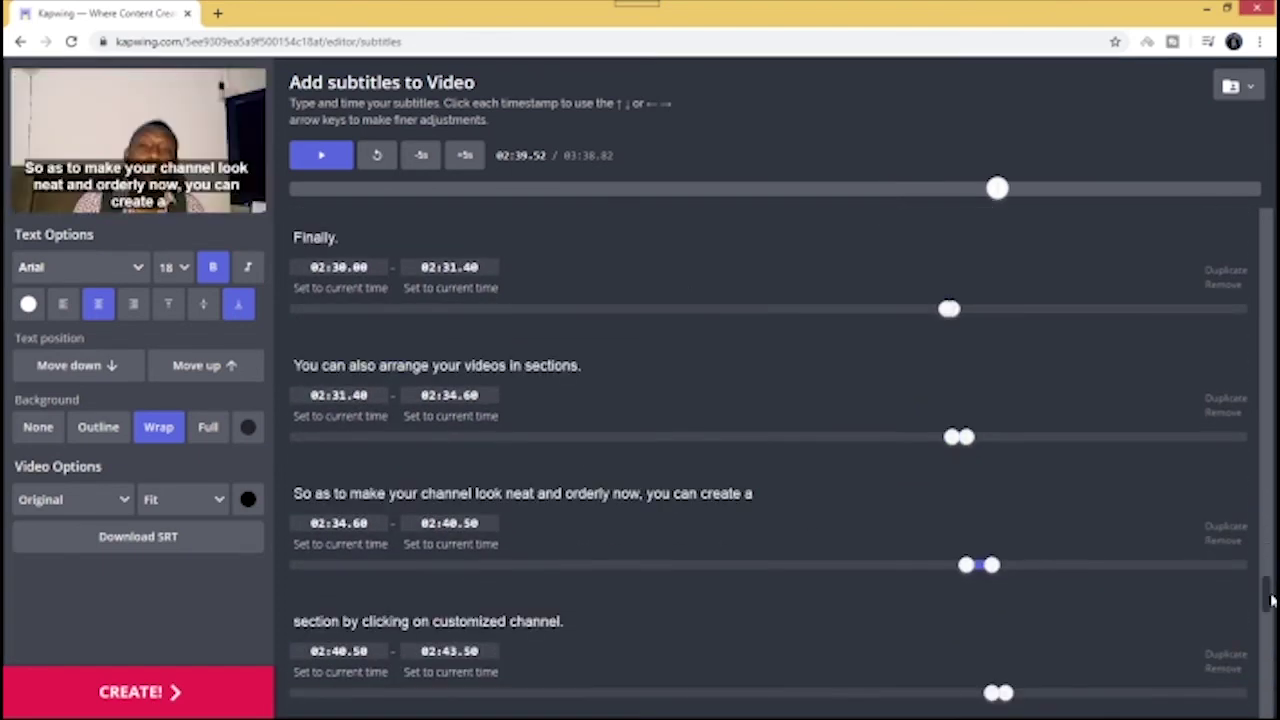
scroll(1270, 600, "down", 1)
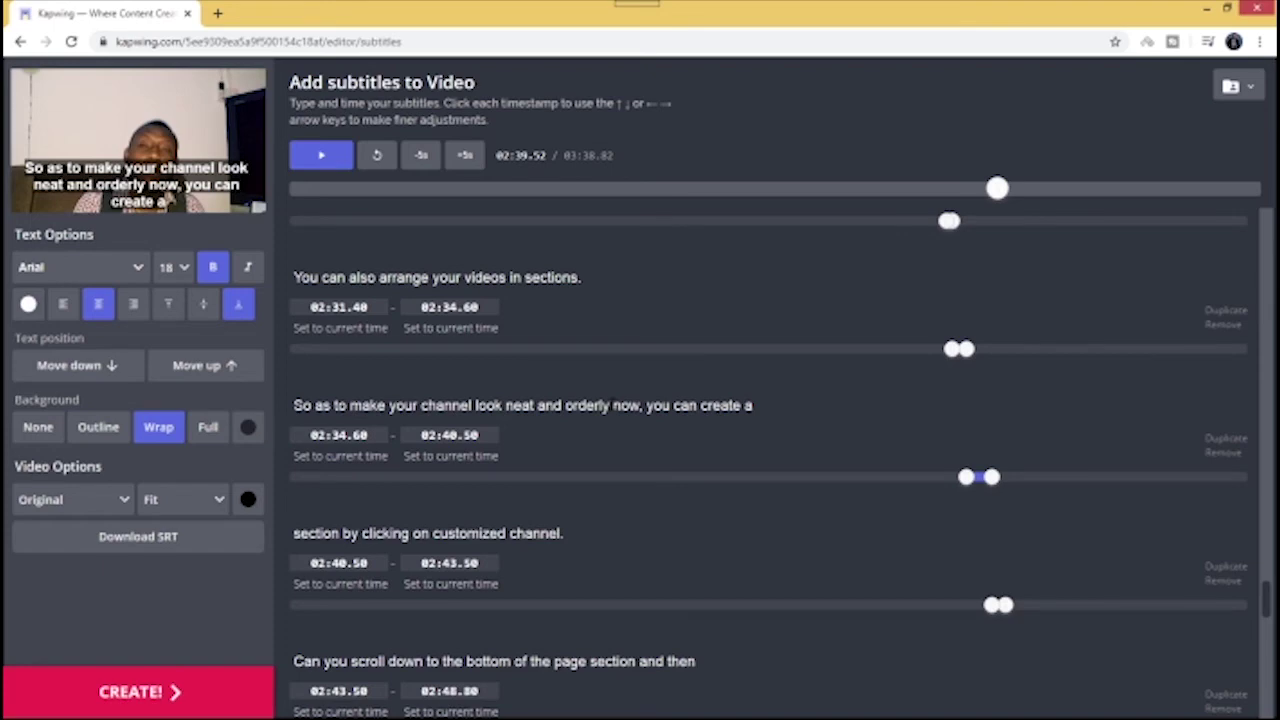
left_click(610, 405)
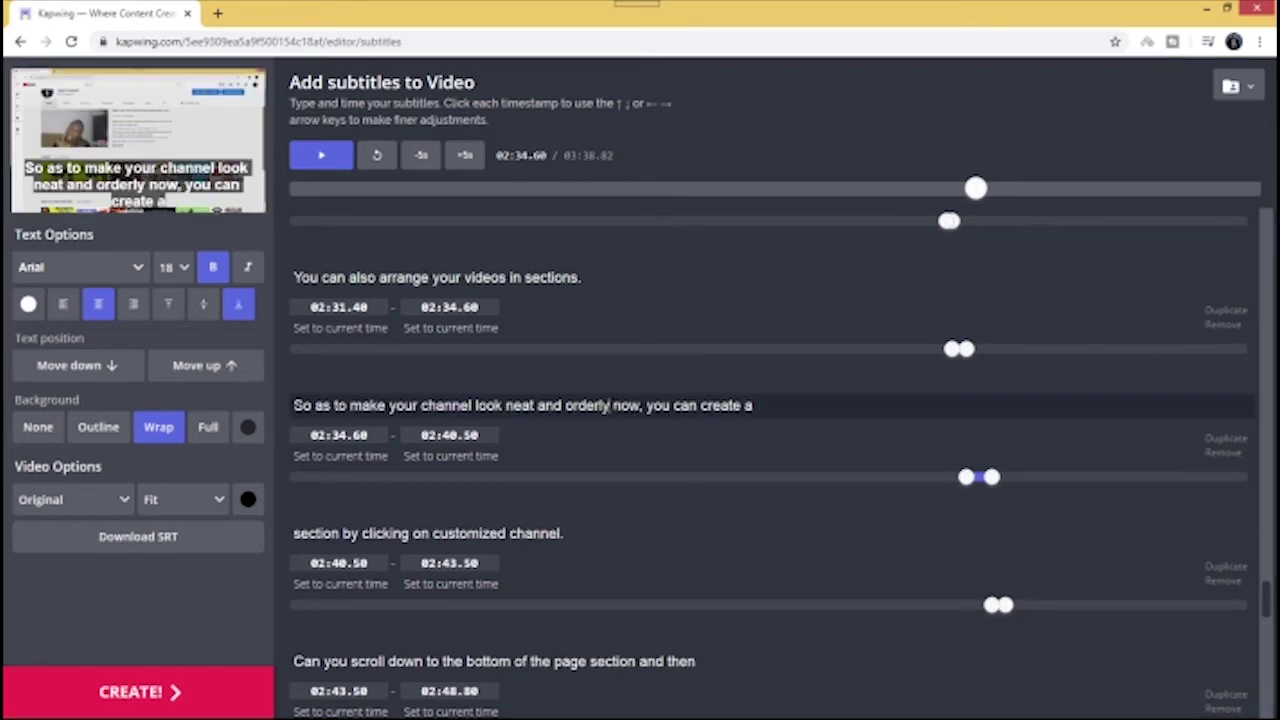
type(".")
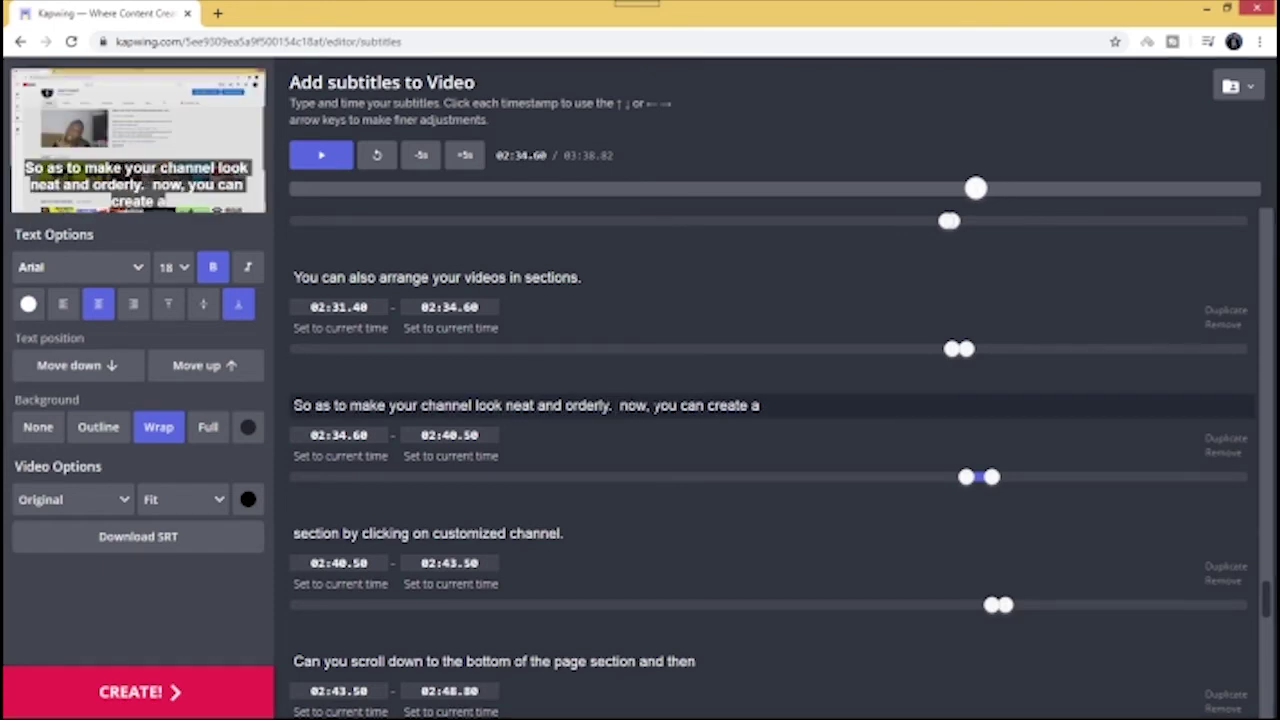
key("BackSpace")
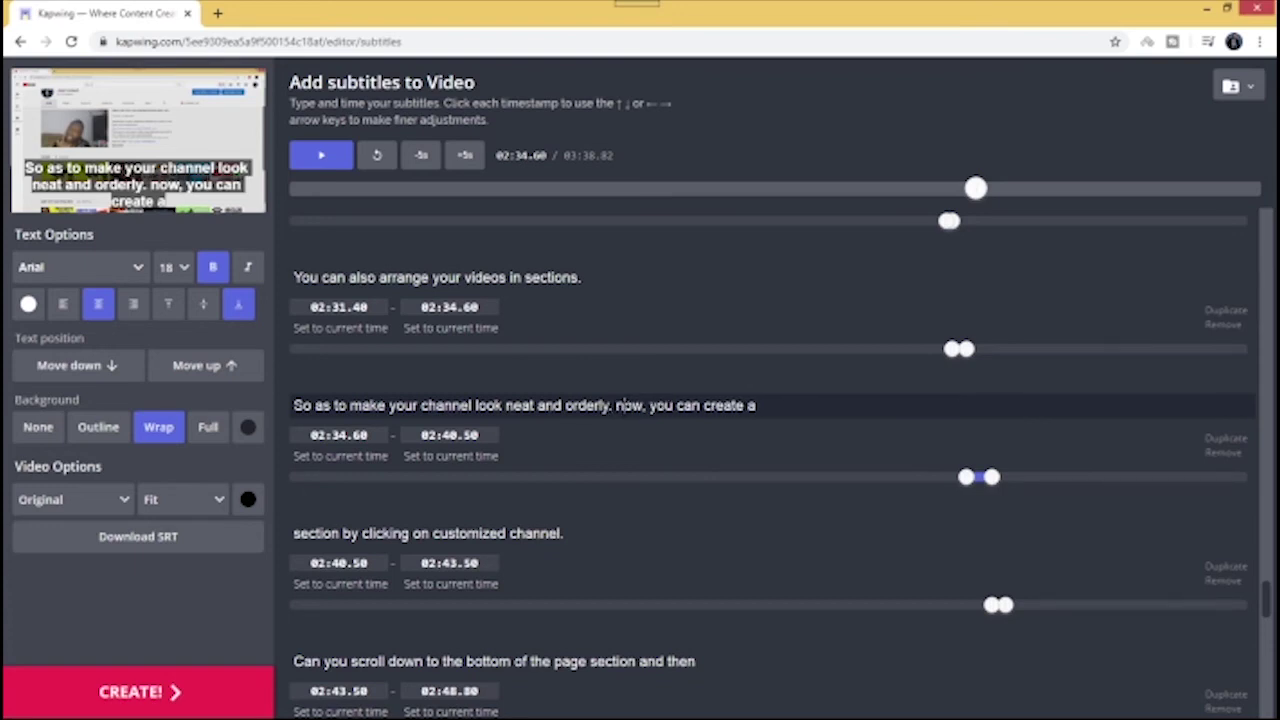
key("BackSpace")
type("N")
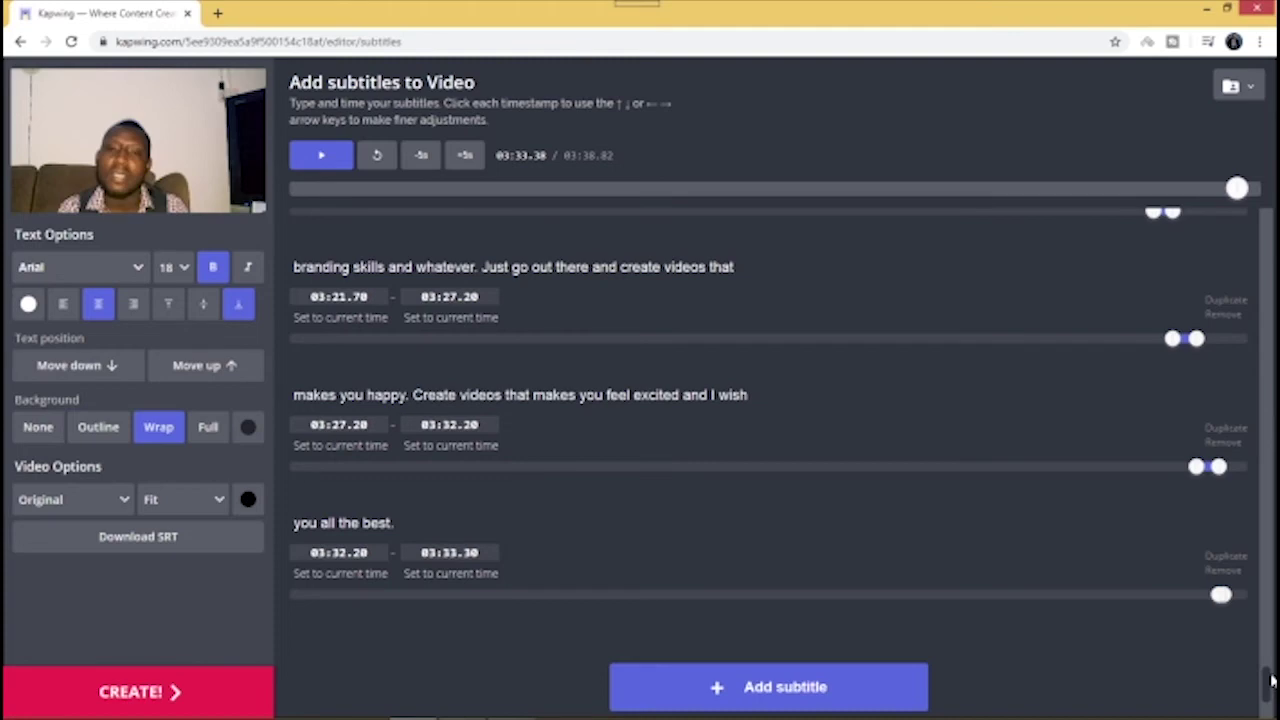
Scroll to the list's end and jump playback to the 'makes you happy' caption at 3:27.20
left_click_drag(1271, 680, 1273, 668)
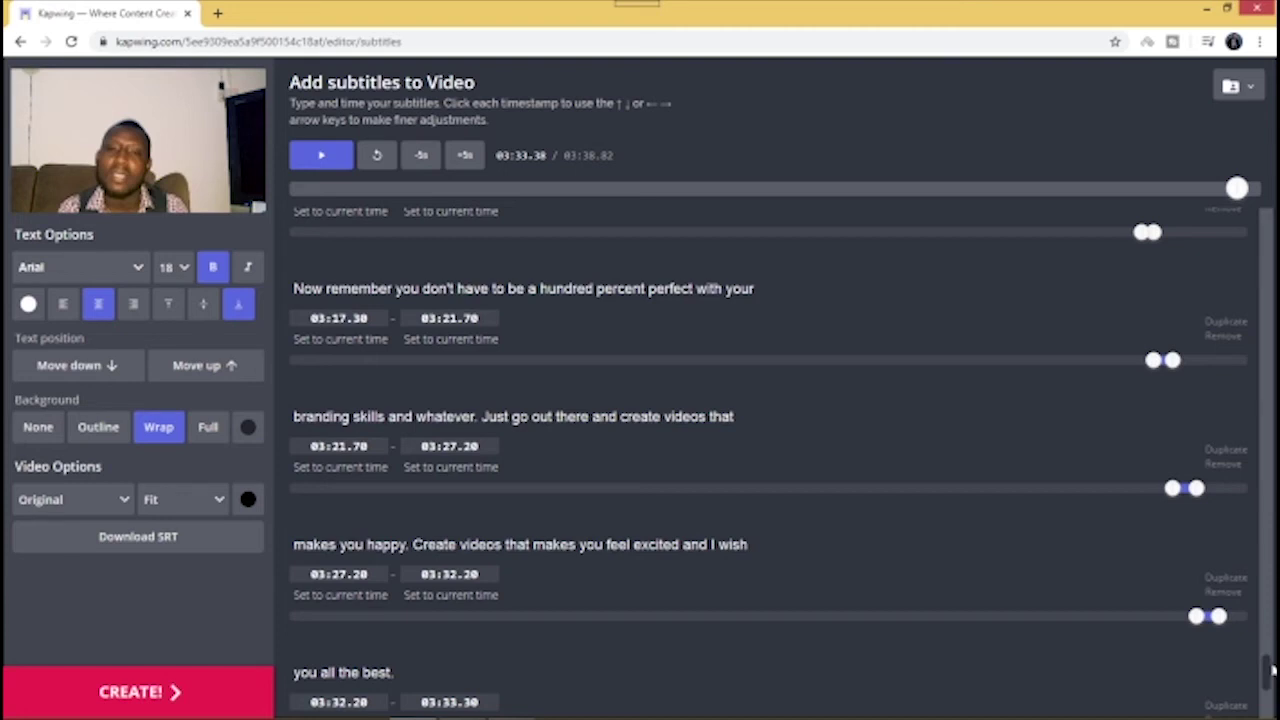
scroll(1271, 672, "down", 1)
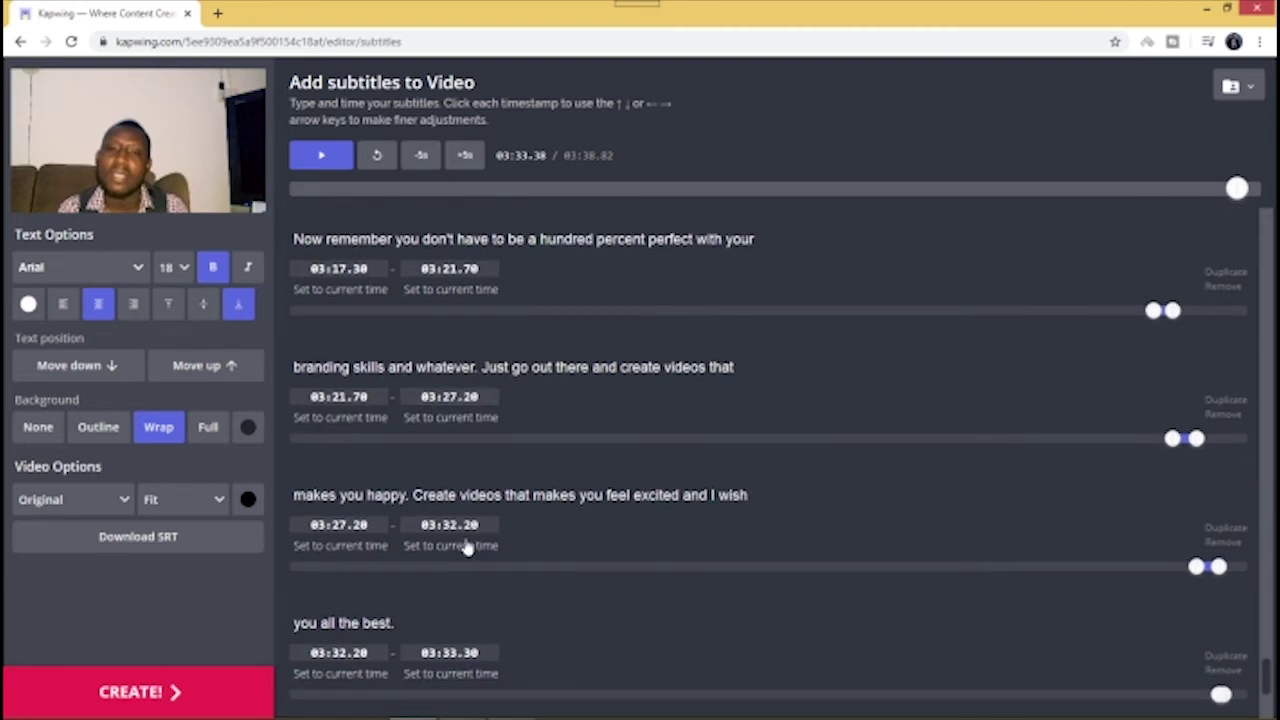
left_click(416, 494)
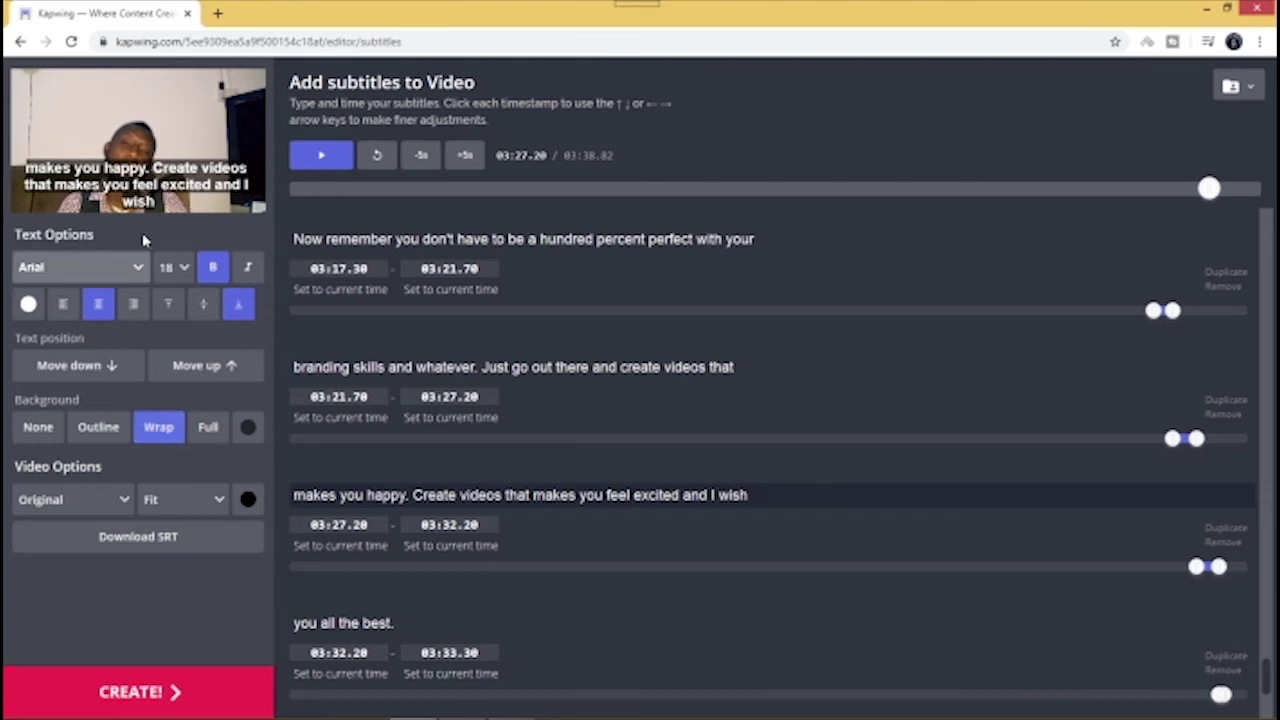
Set the subtitle font to Helvetica at size 14 with bold turned off
left_click(45, 272)
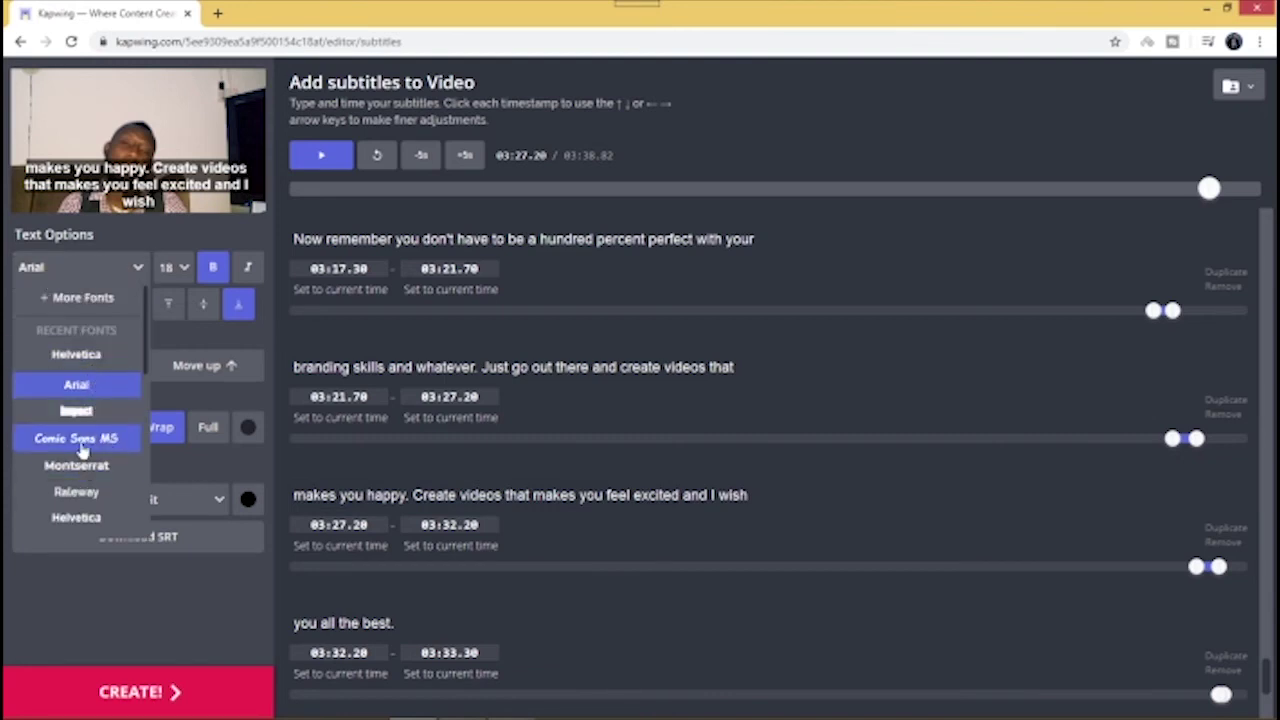
left_click(86, 362)
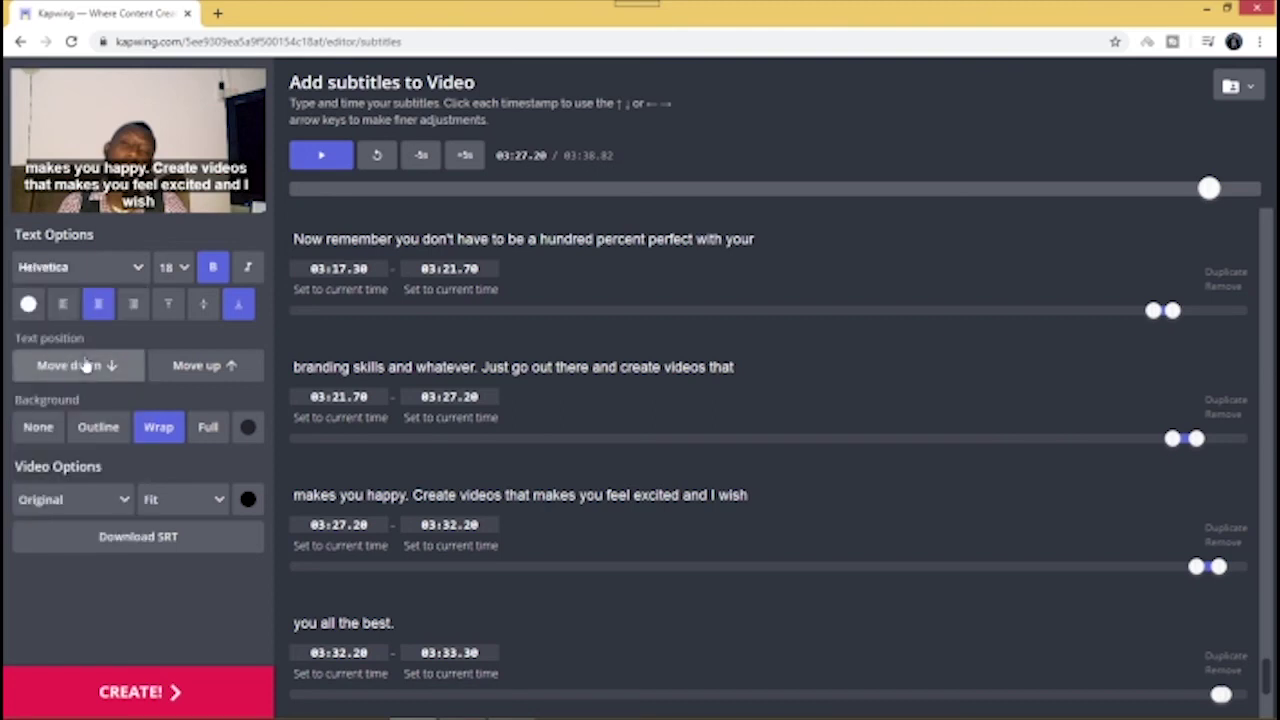
left_click(187, 276)
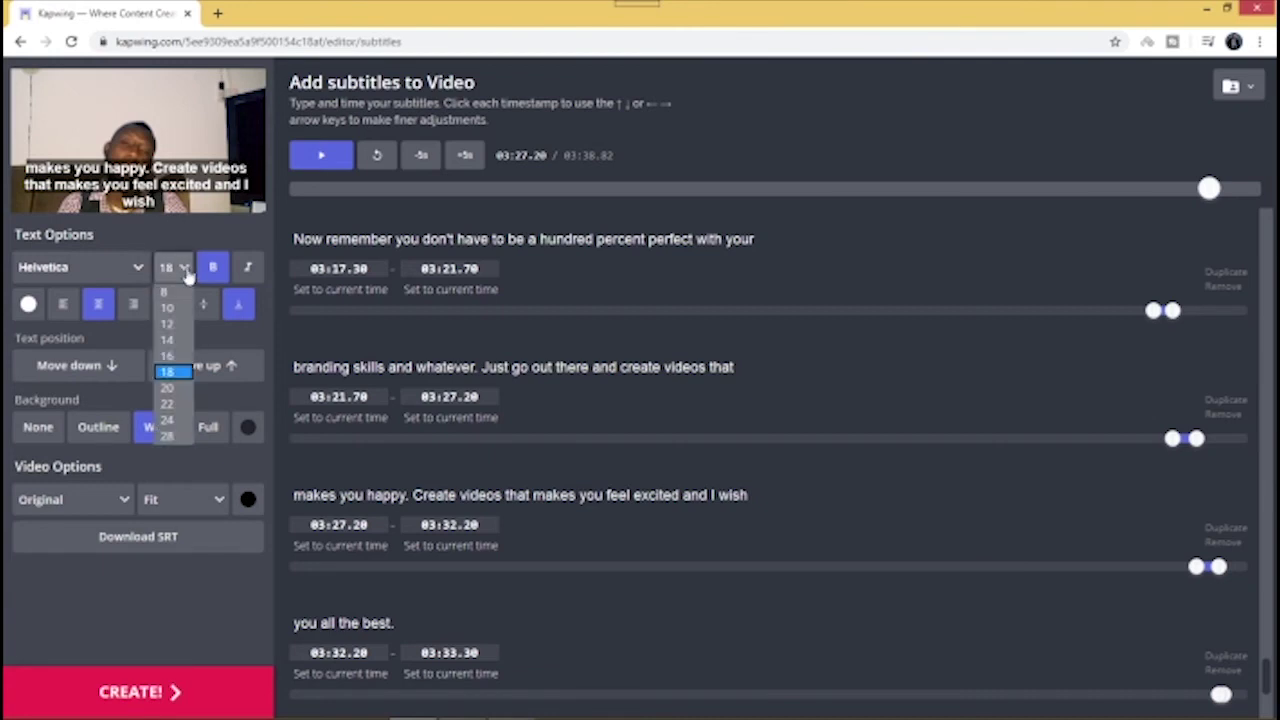
left_click(167, 324)
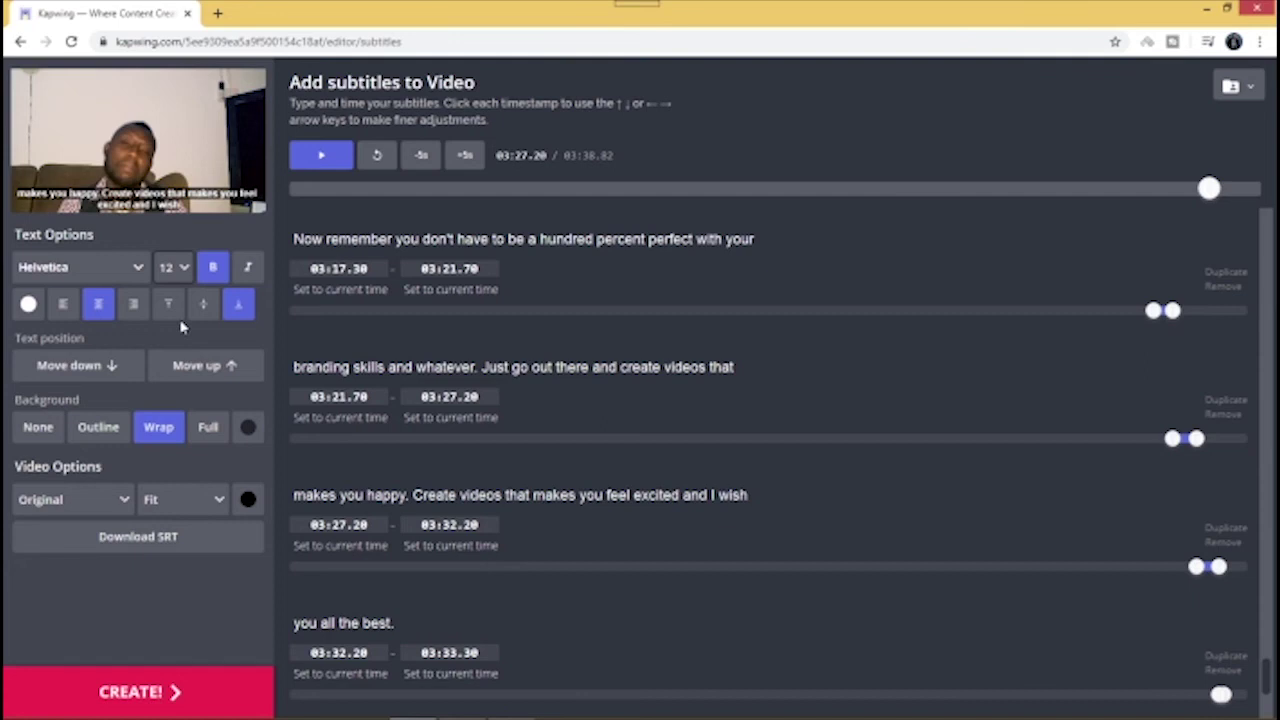
left_click(214, 270)
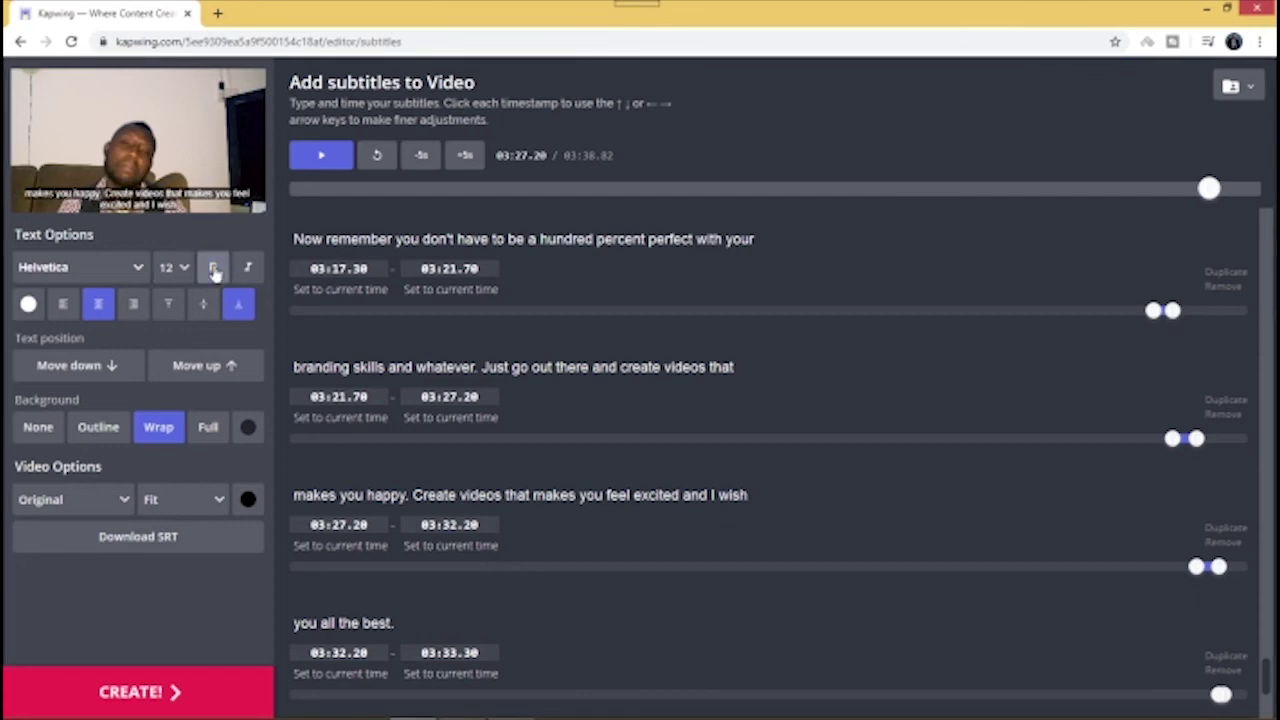
left_click(183, 268)
key("Down")
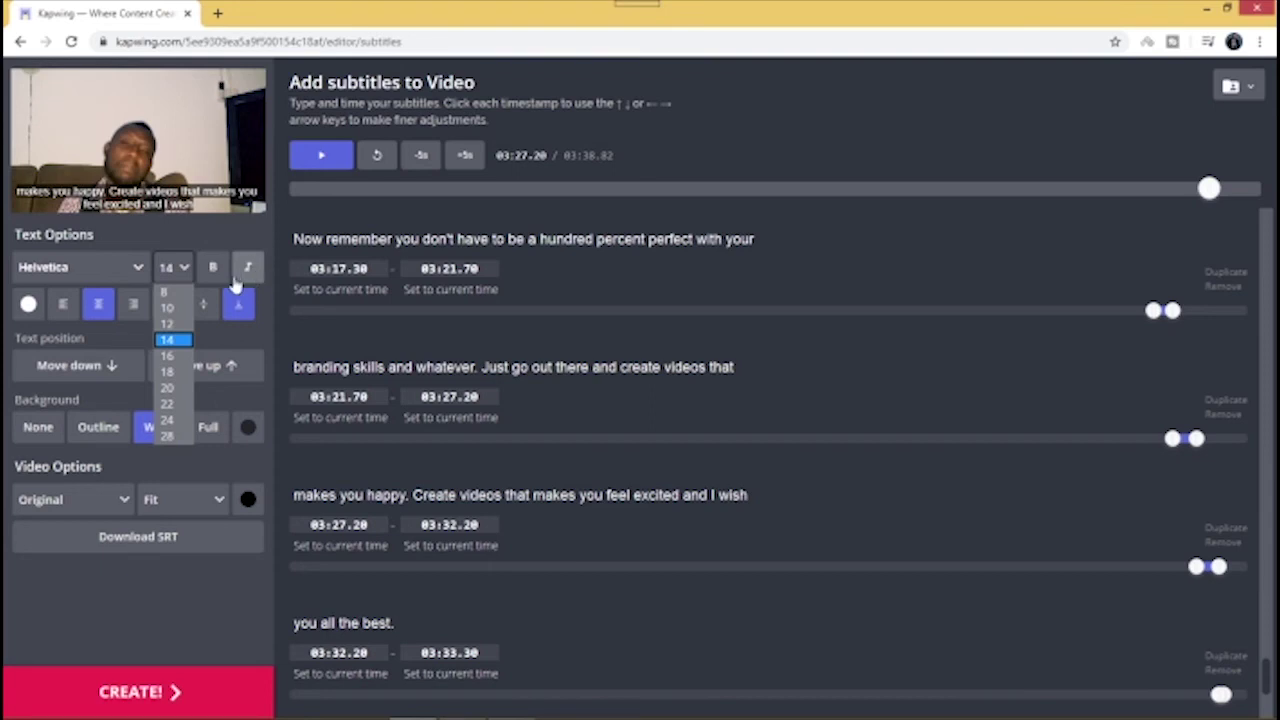
left_click(244, 245)
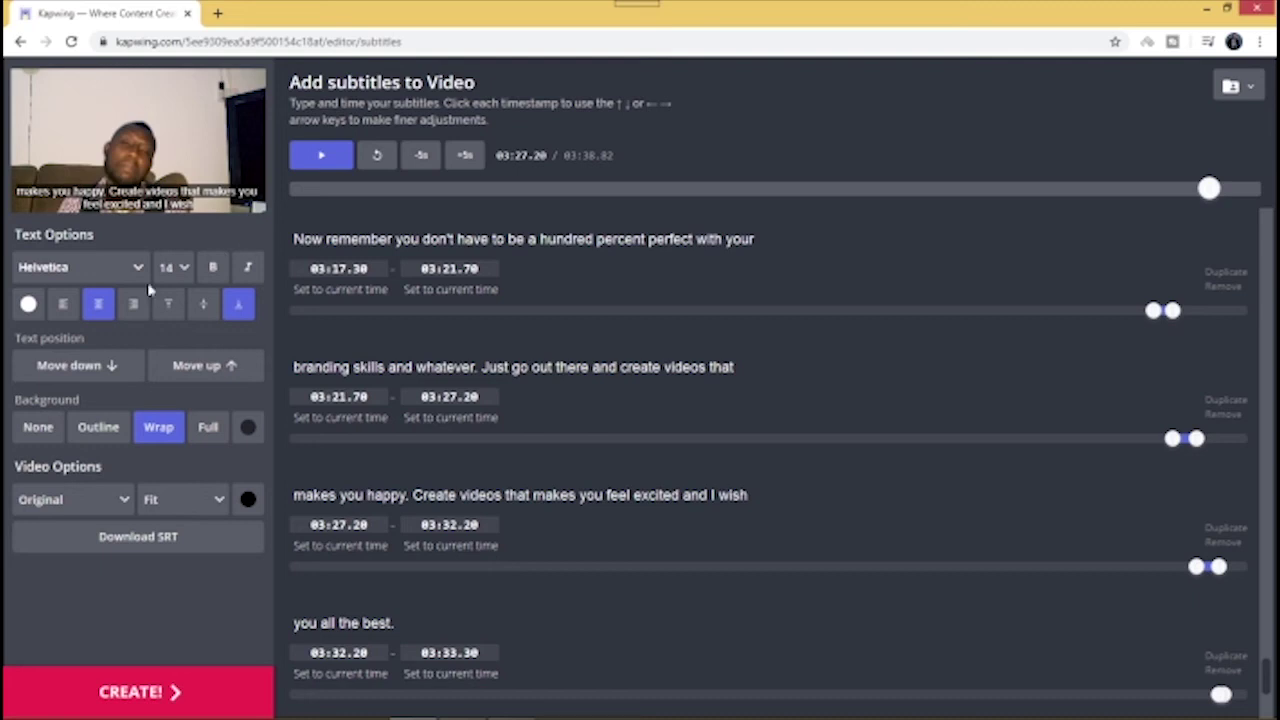
Try left and right subtitle alignment, then settle on centre alignment
left_click(65, 314)
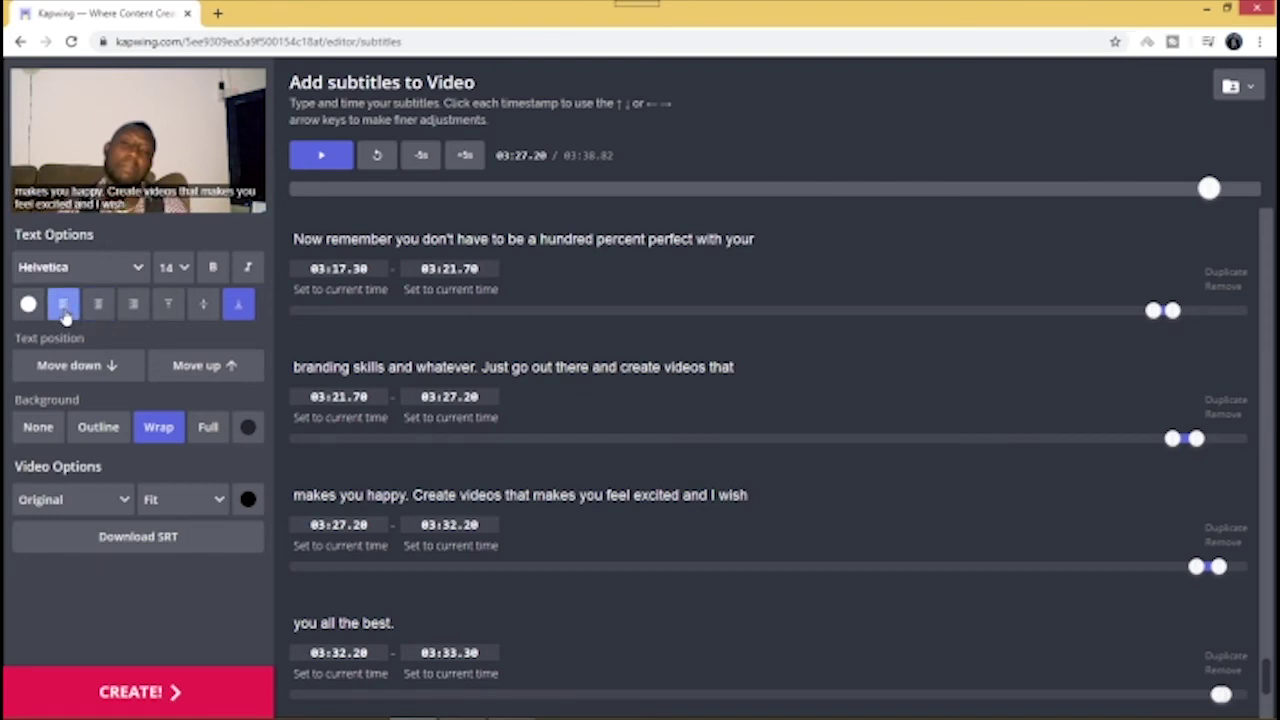
left_click(133, 308)
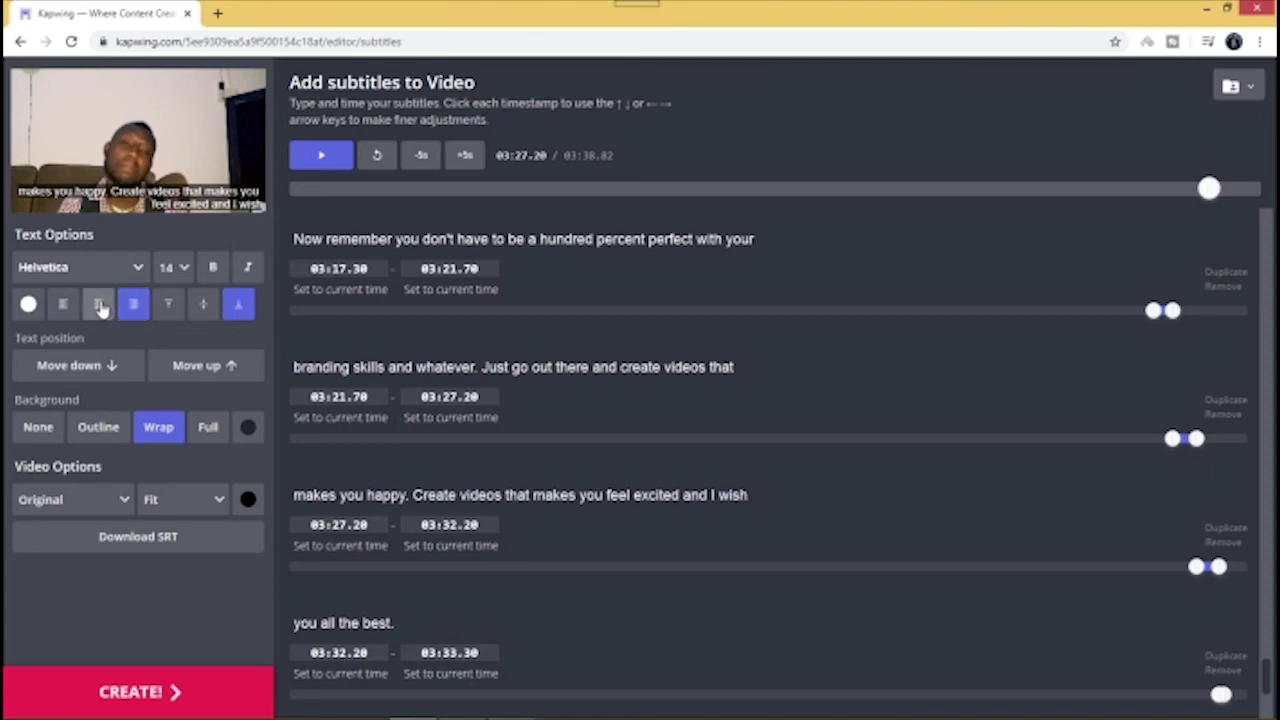
left_click(99, 307)
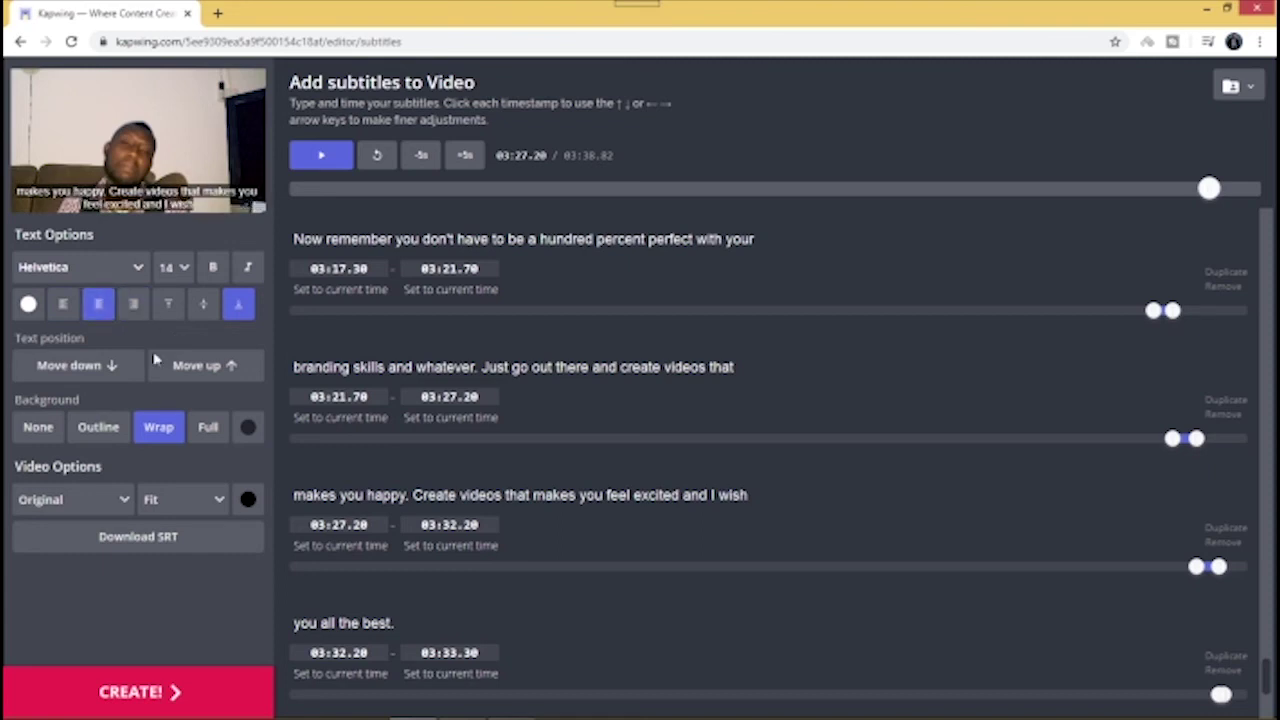
Raise the subtitles to the top of the video frame, fine-tuning their height
left_click(232, 369)
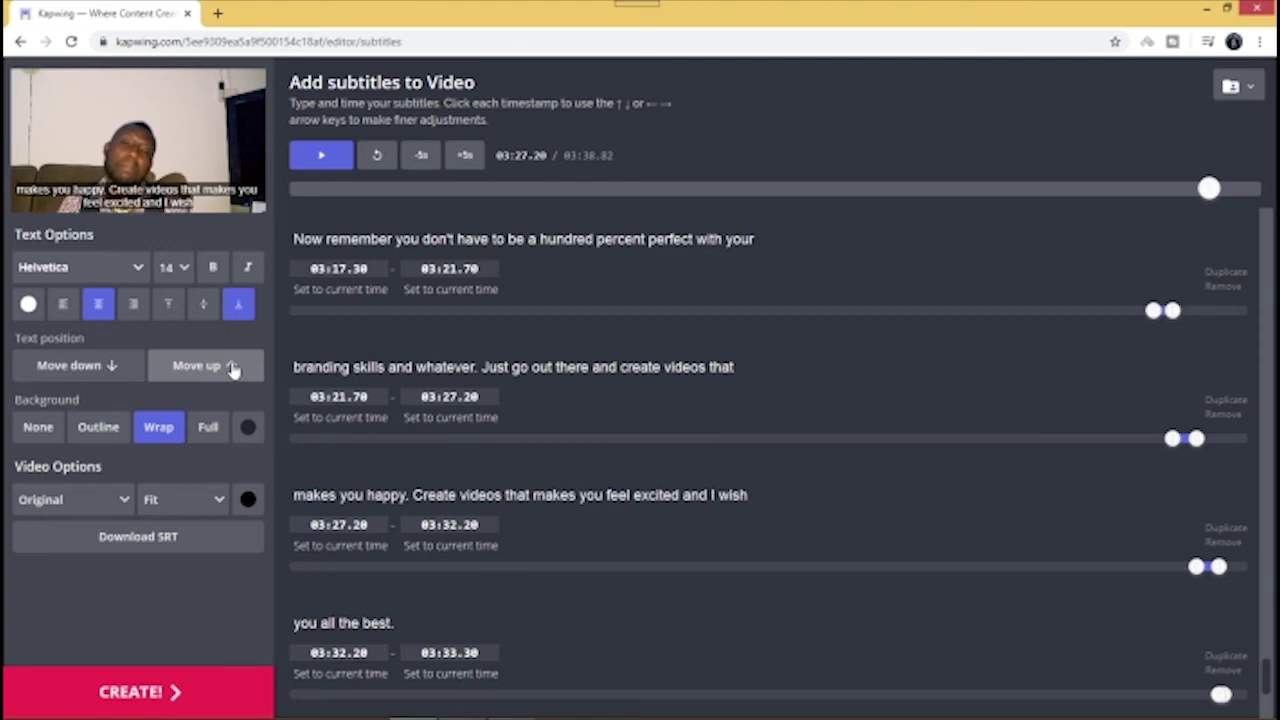
left_click(232, 369)
left_click(232, 369)
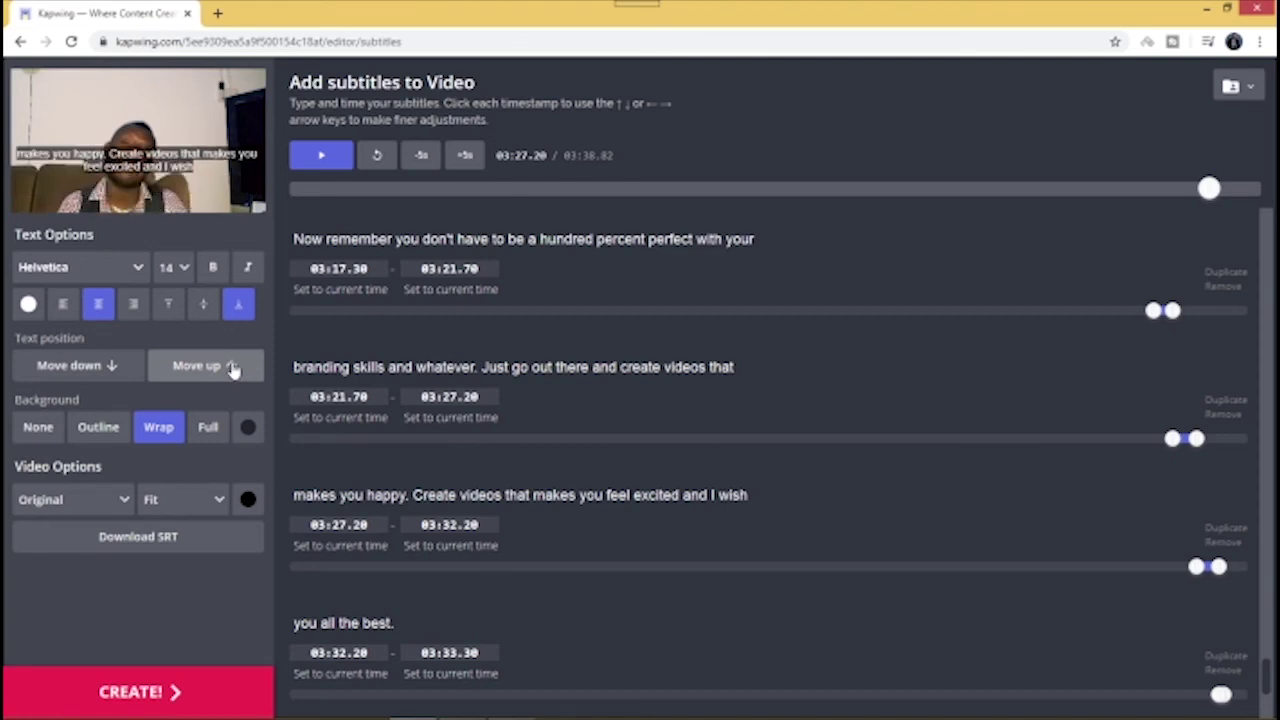
left_click(232, 369)
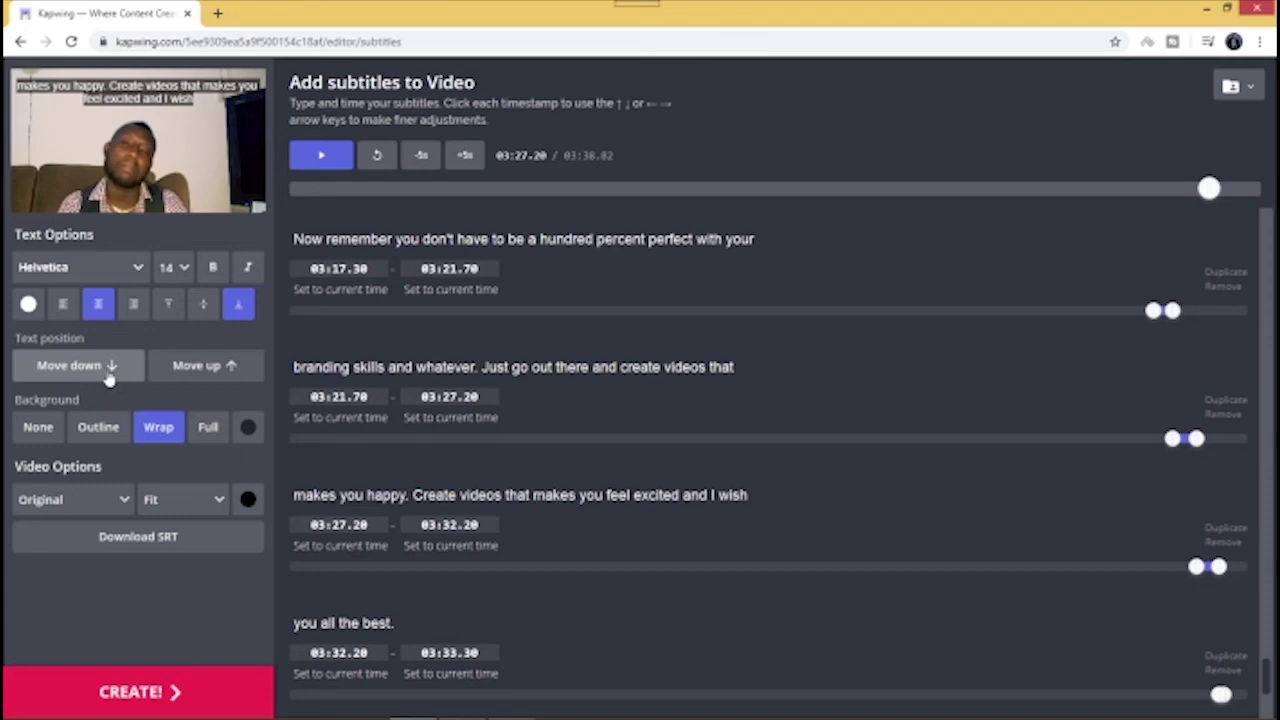
left_click(114, 371)
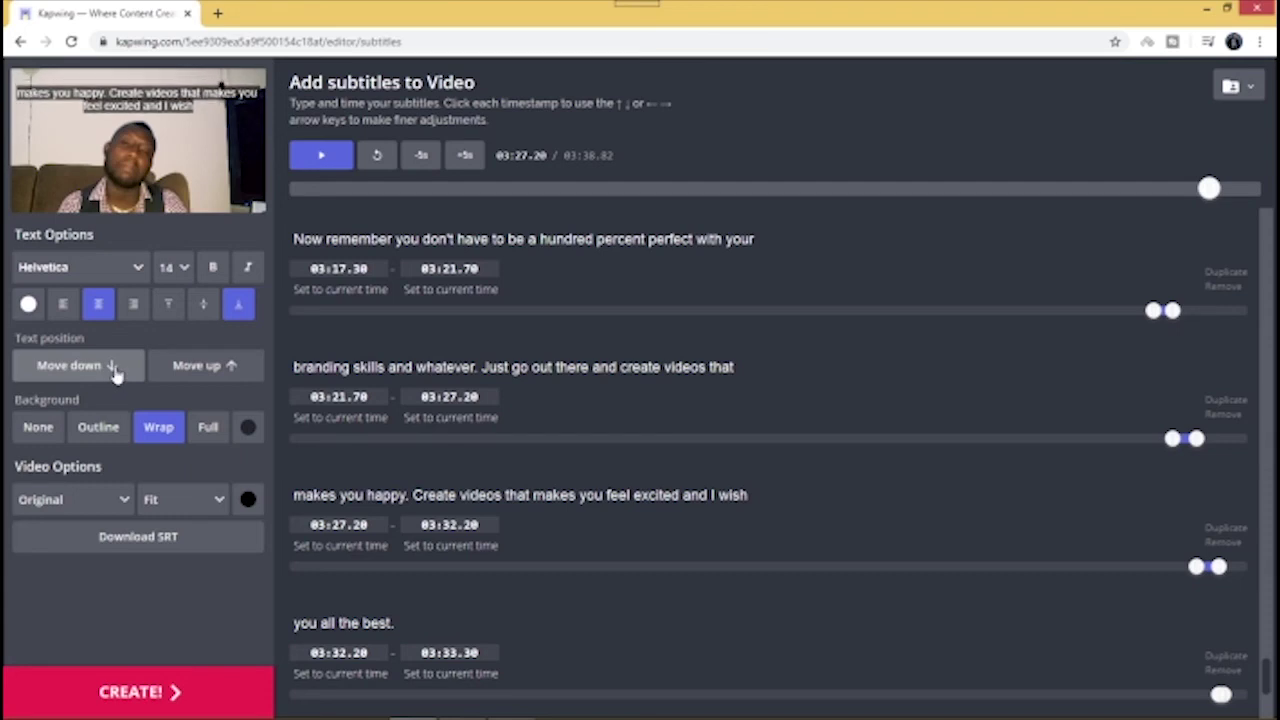
left_click(234, 365)
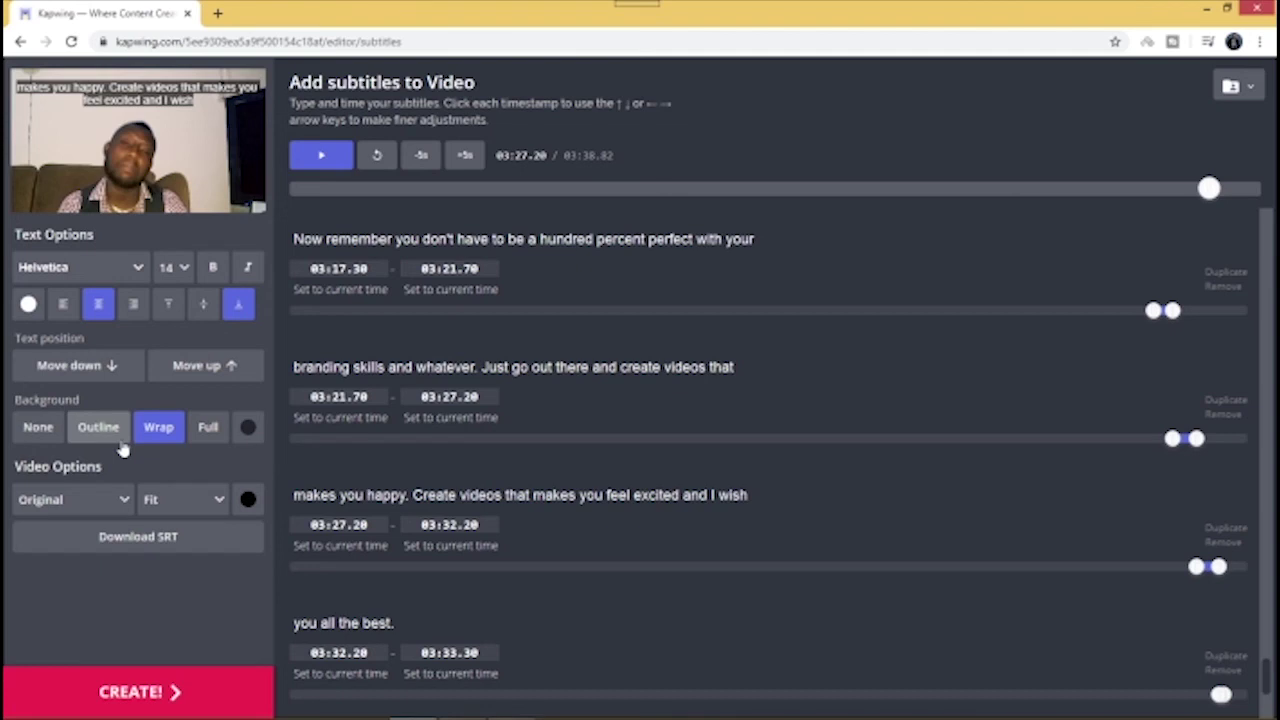
left_click(38, 428)
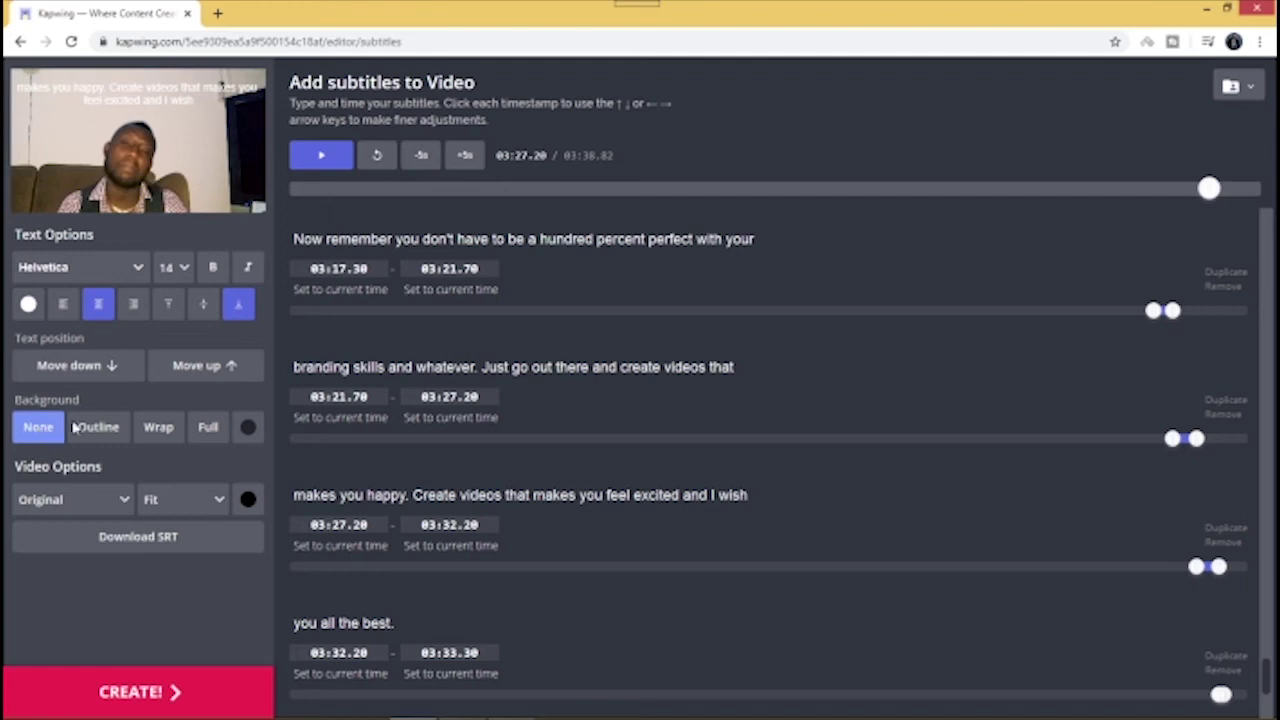
left_click(97, 428)
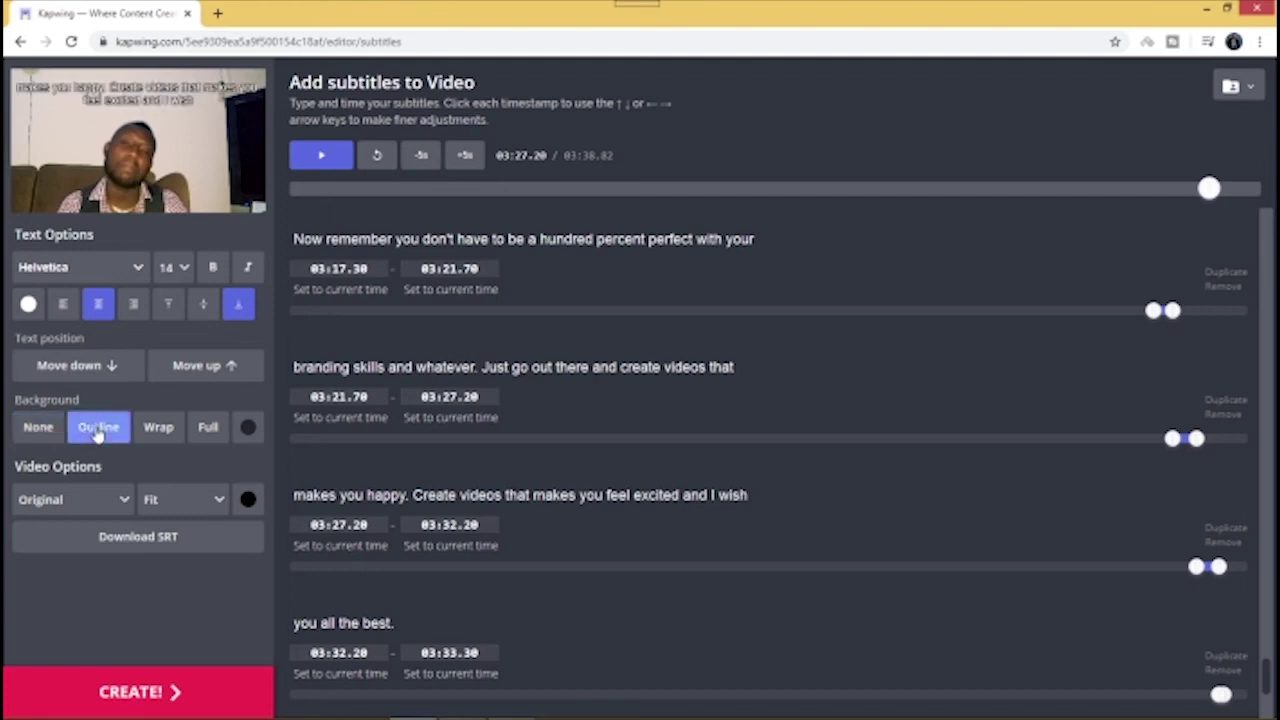
left_click(158, 428)
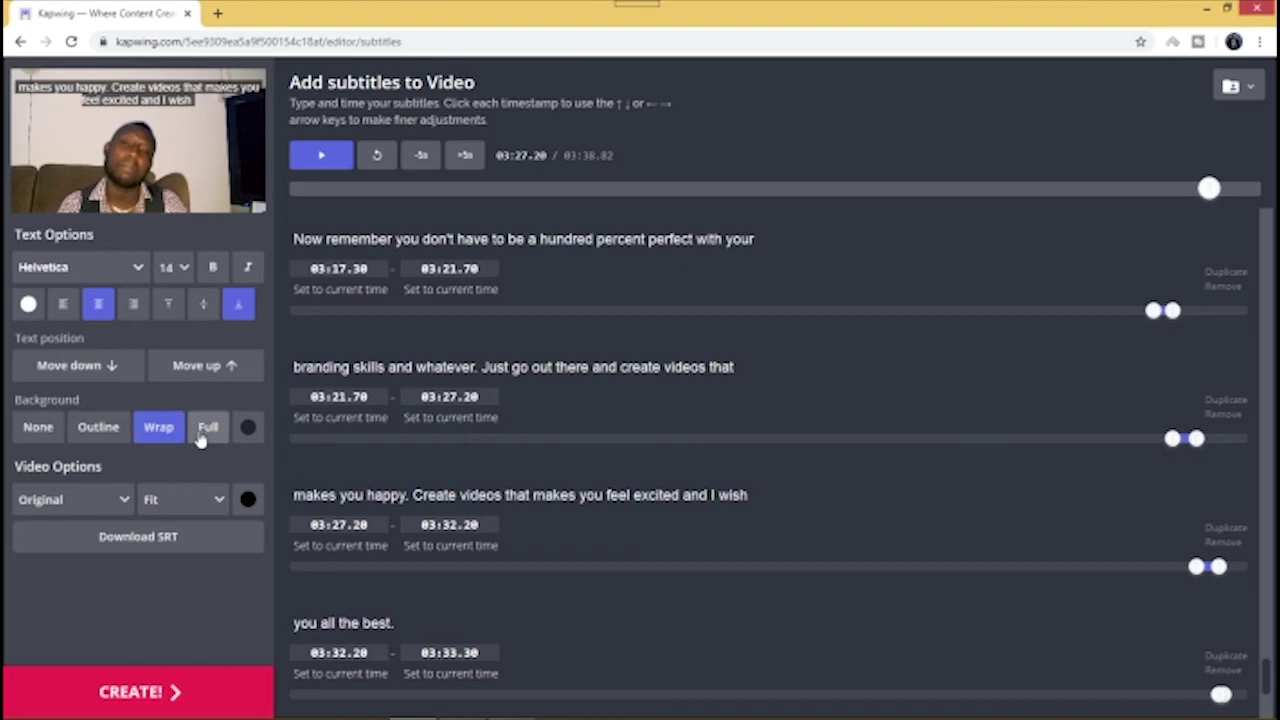
left_click(209, 430)
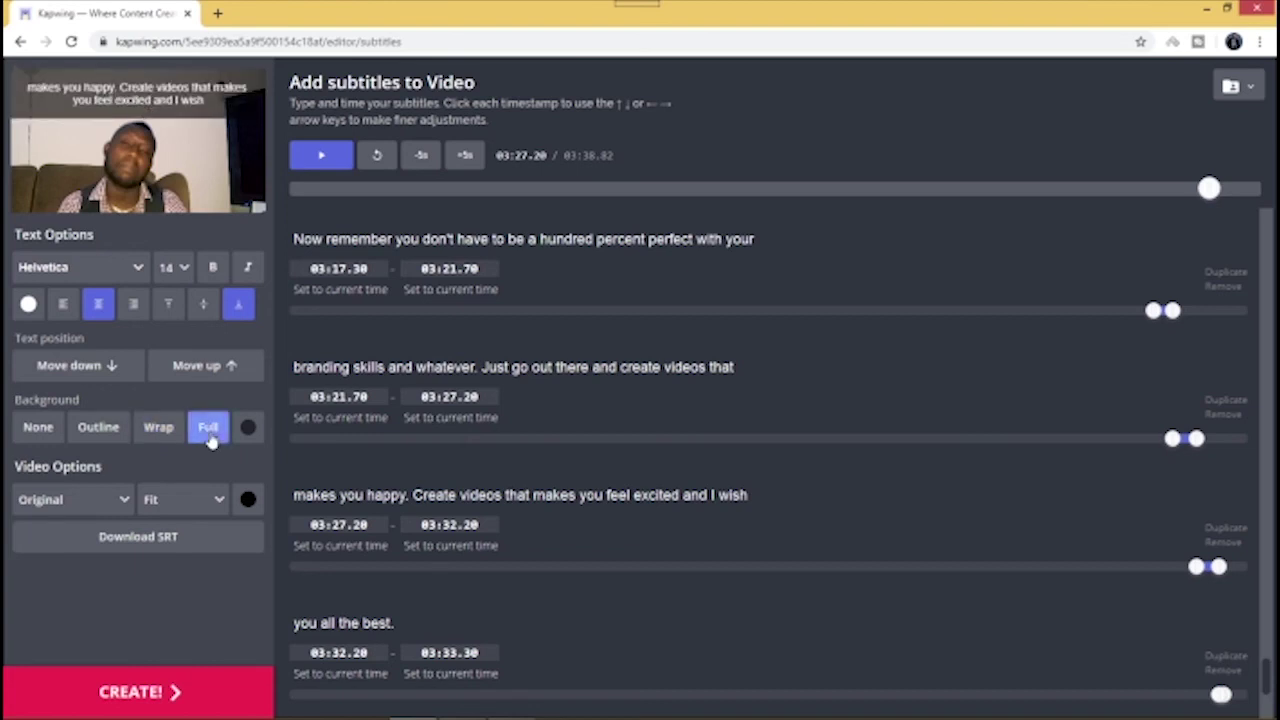
left_click(98, 428)
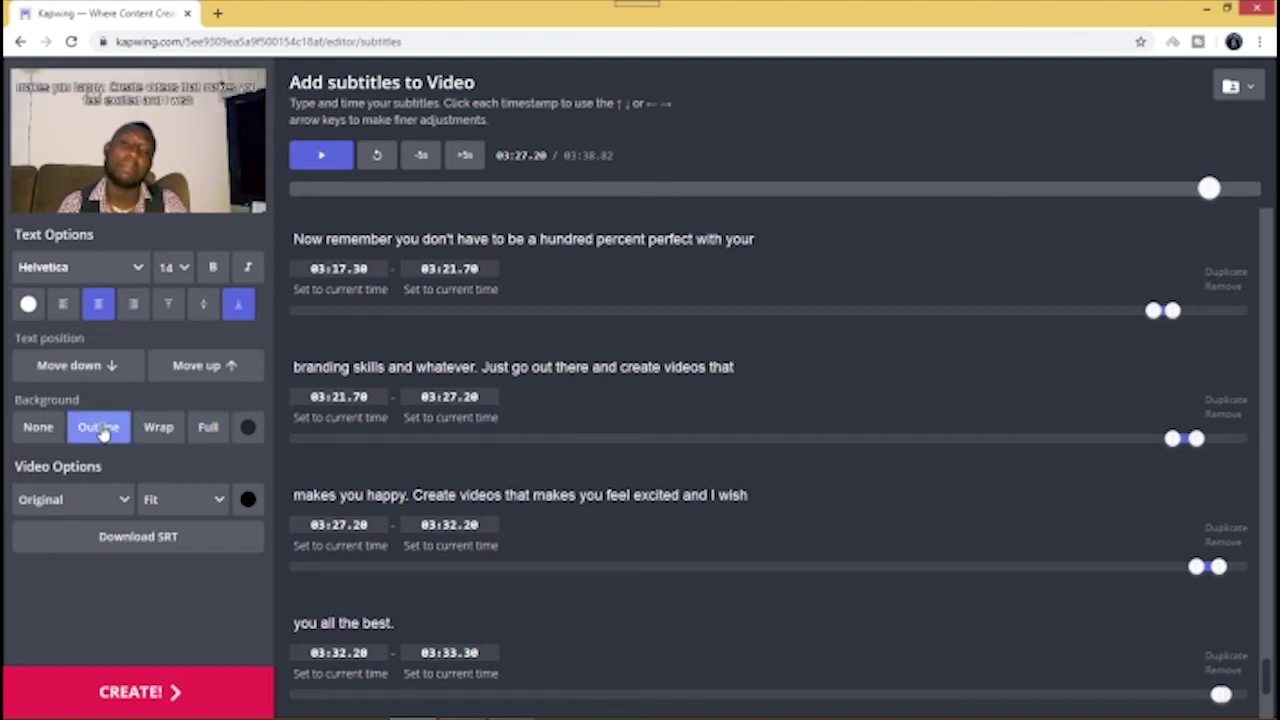
left_click(155, 436)
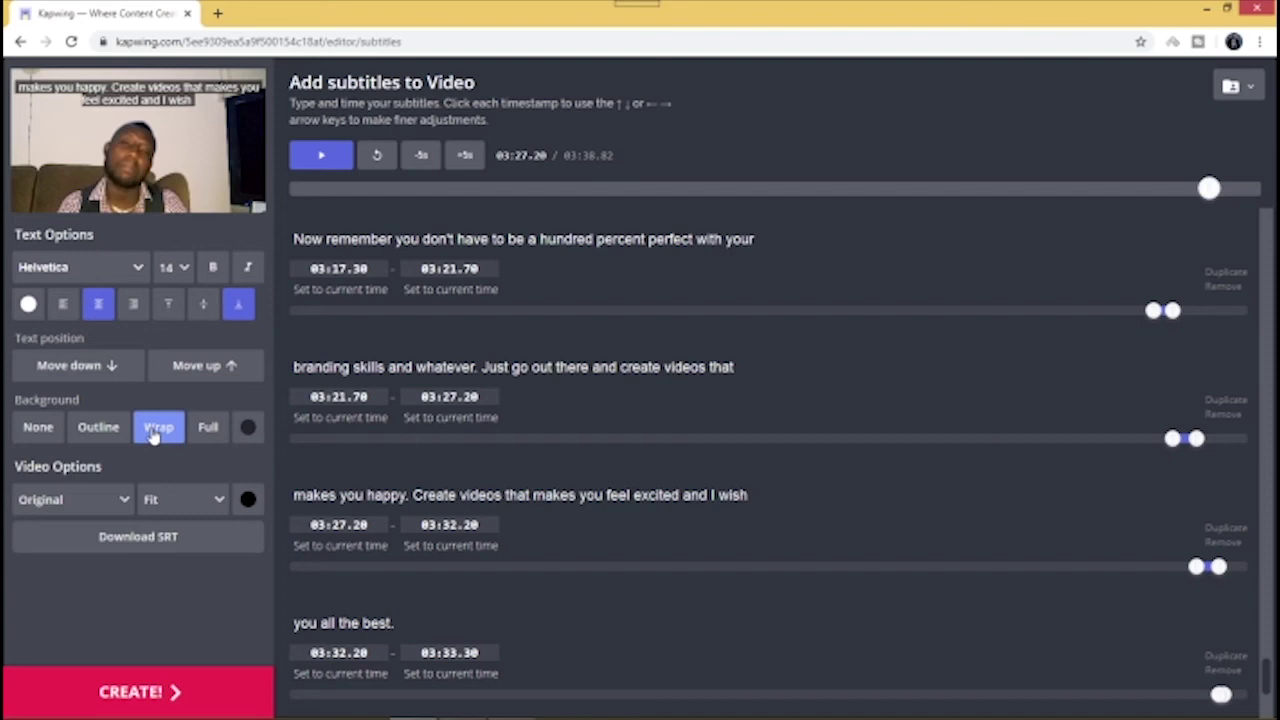
left_click(130, 514)
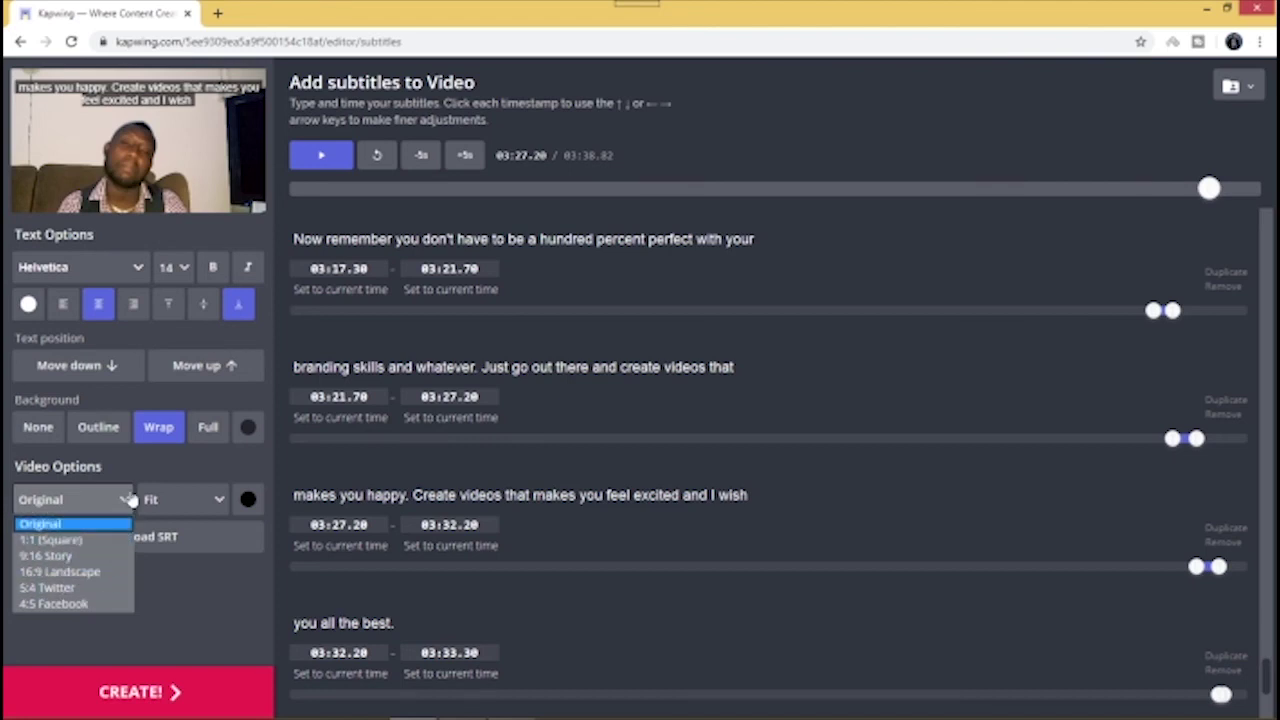
left_click(220, 500)
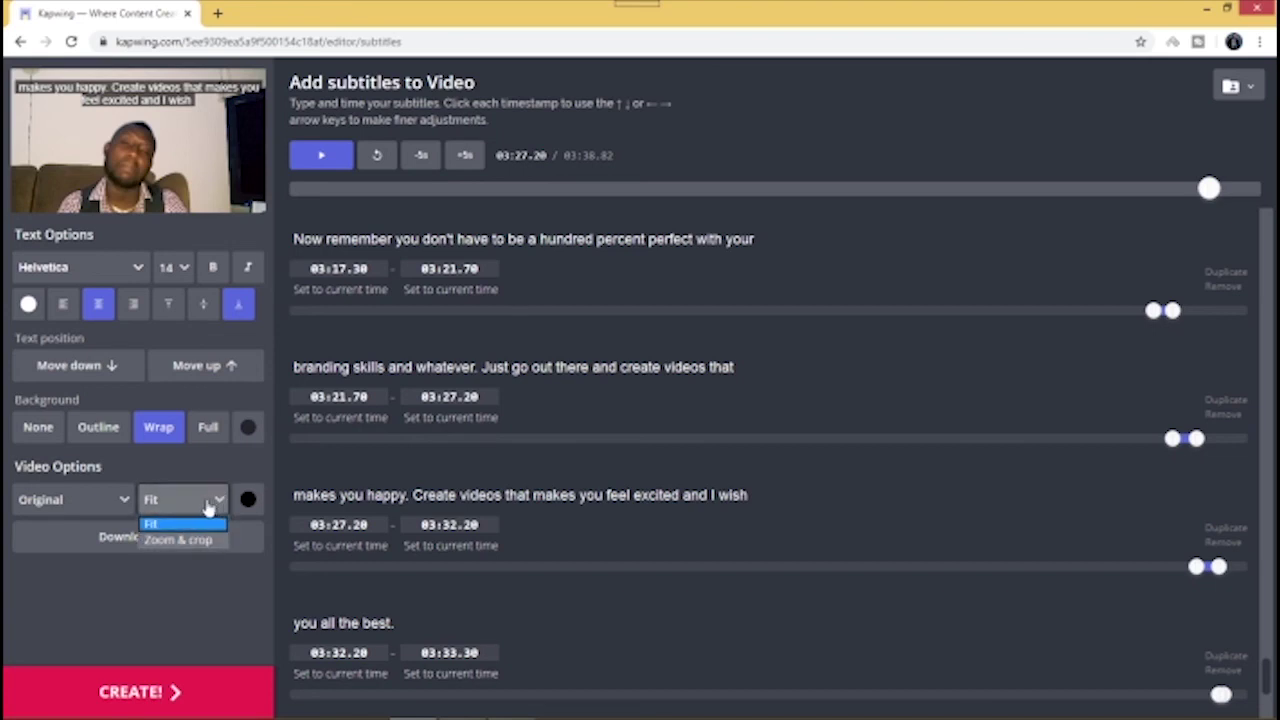
left_click(128, 507)
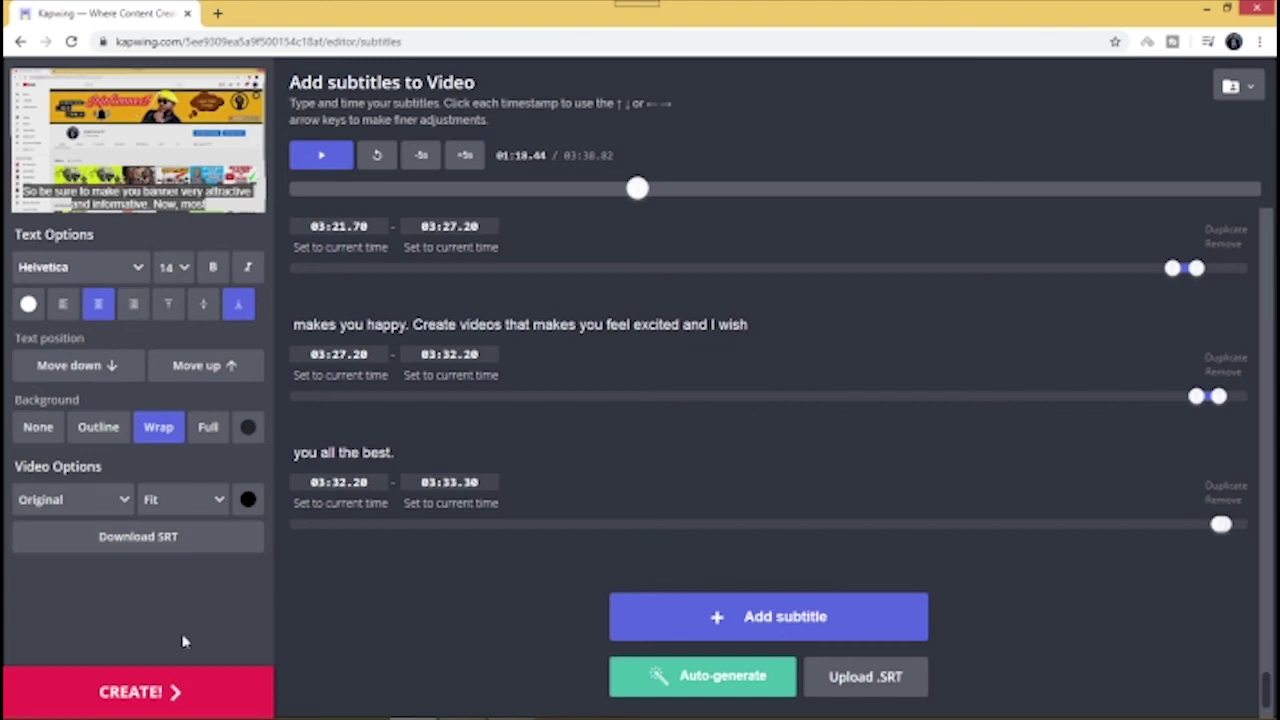
Create the subtitled video and wait for the finished 3:38 Subtitles Project page
left_click(154, 703)
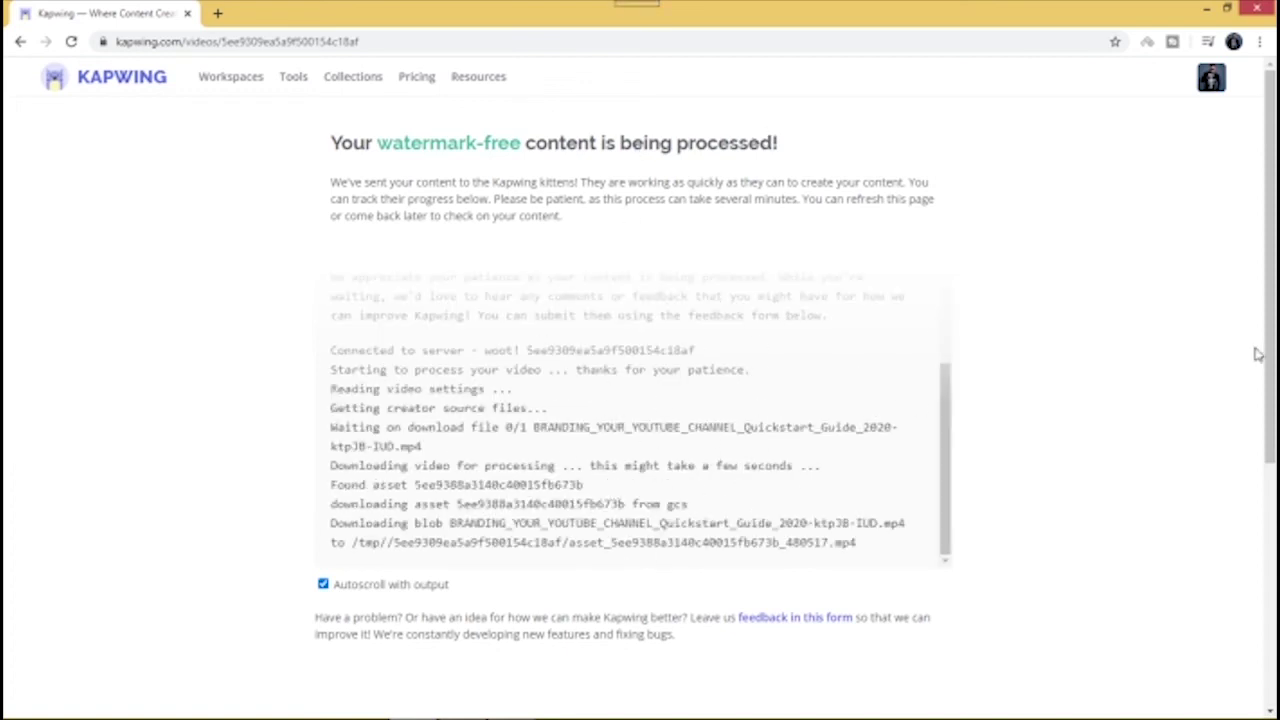
left_click_drag(1266, 354, 1268, 438)
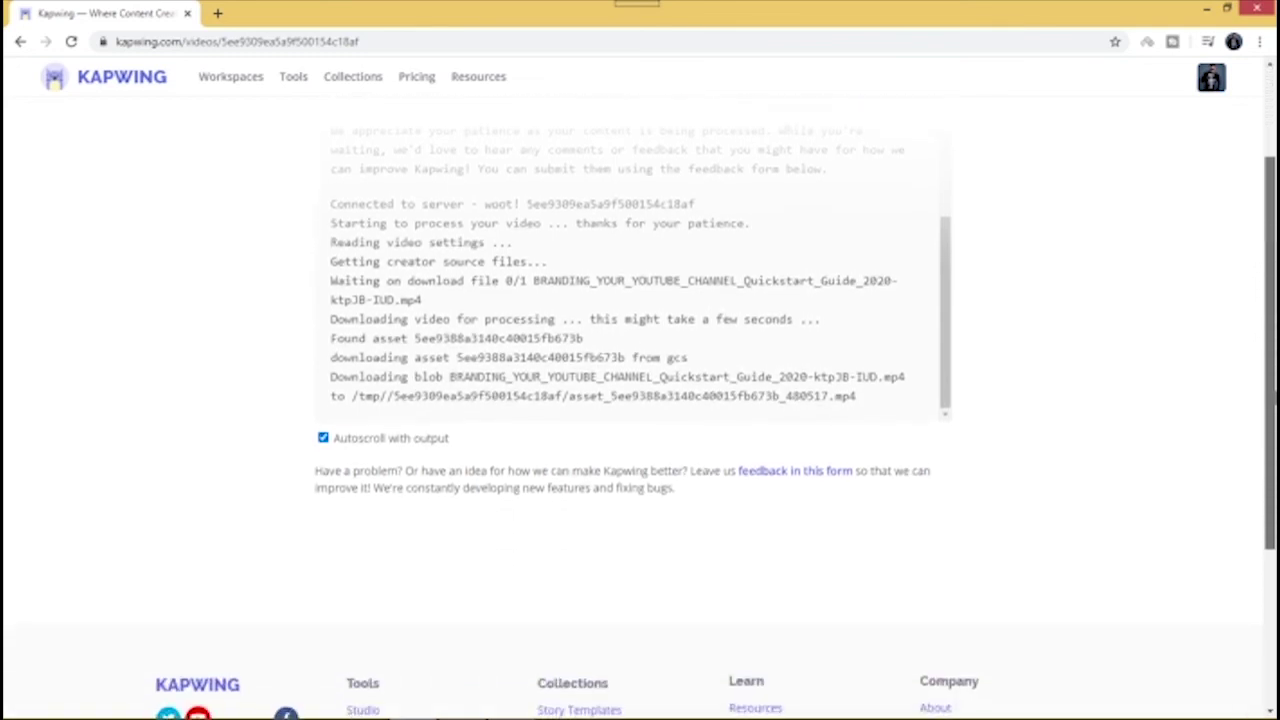
scroll(640, 400, "up", 1)
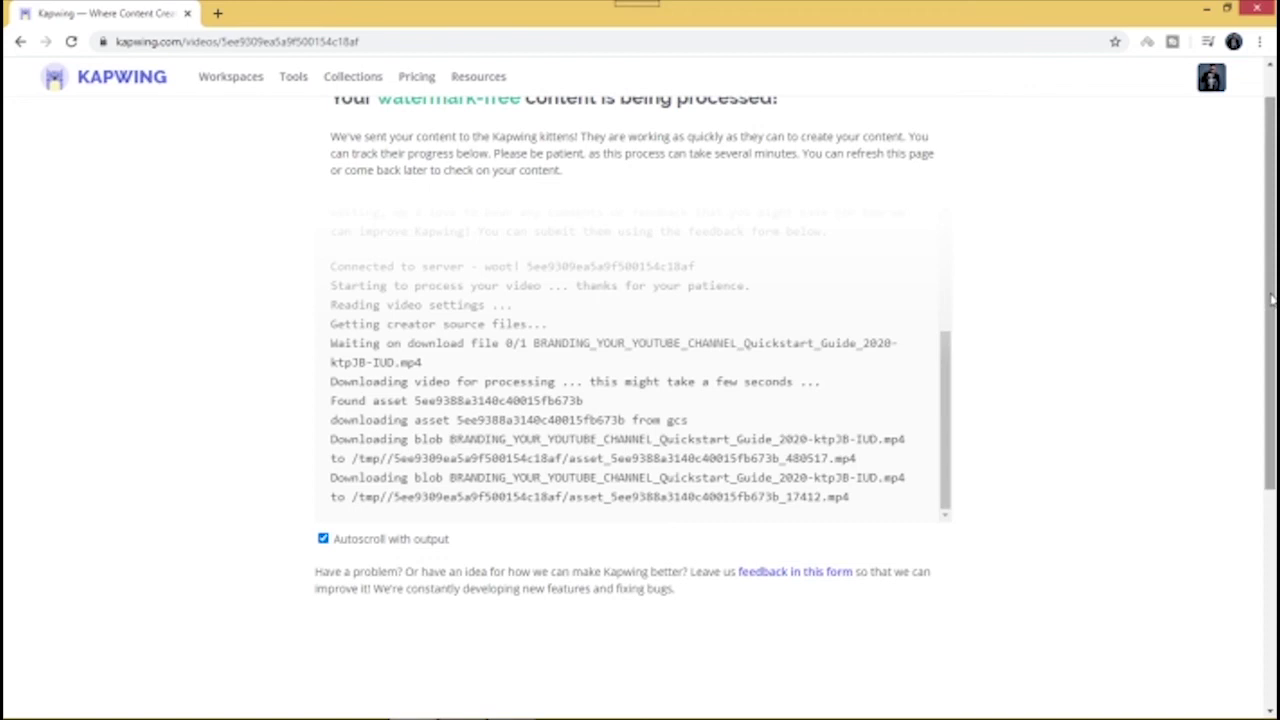
left_click_drag(1273, 300, 1272, 318)
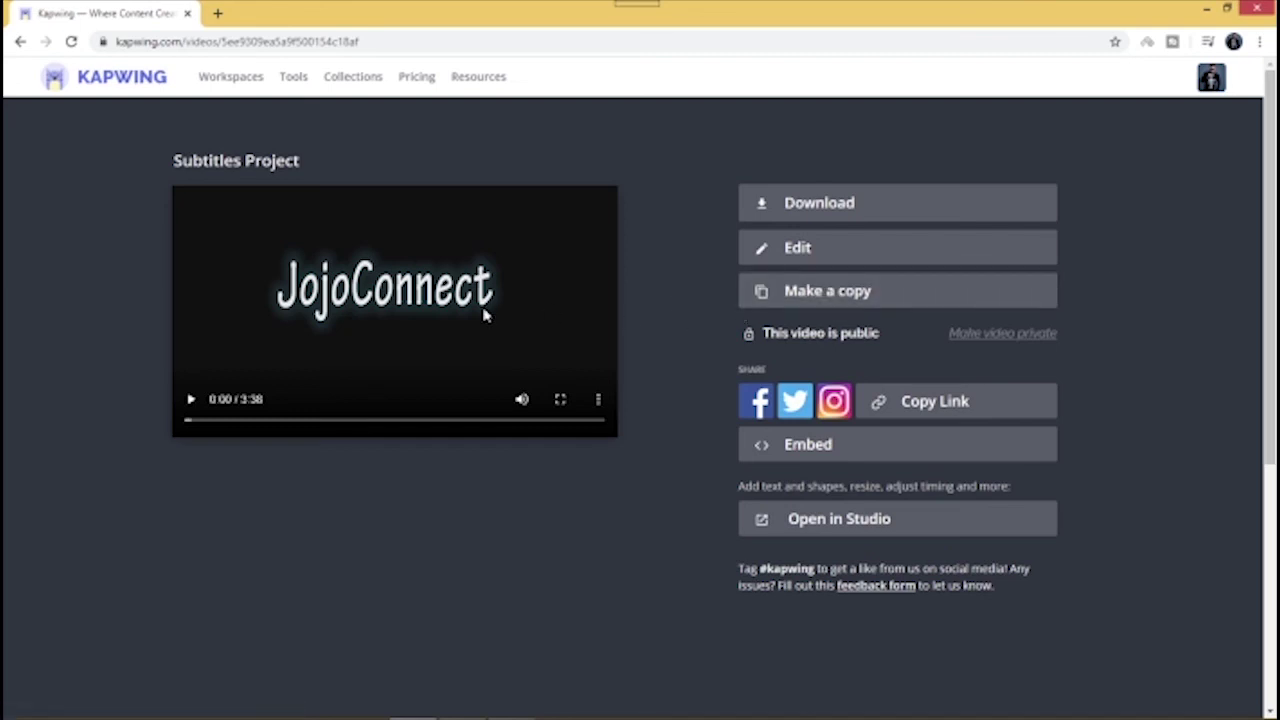
Play the rendered video for a few seconds and pause to check the wrapped captions
left_click(191, 399)
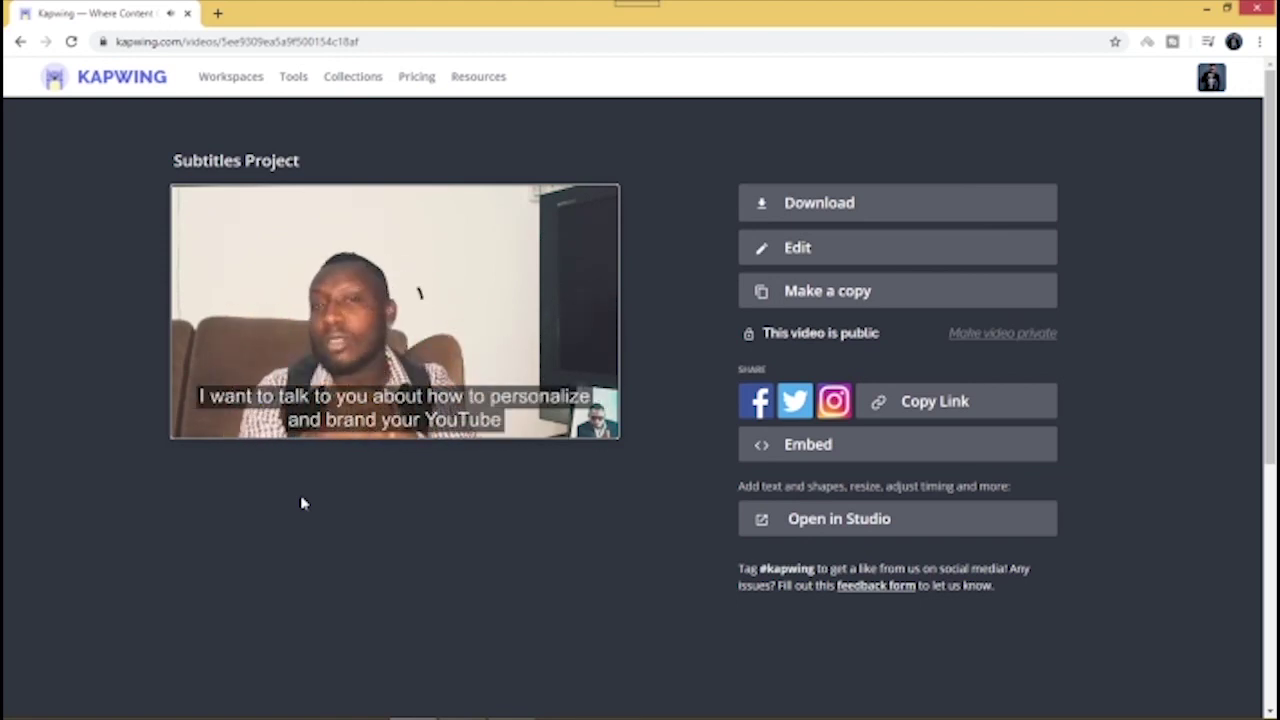
key("space")
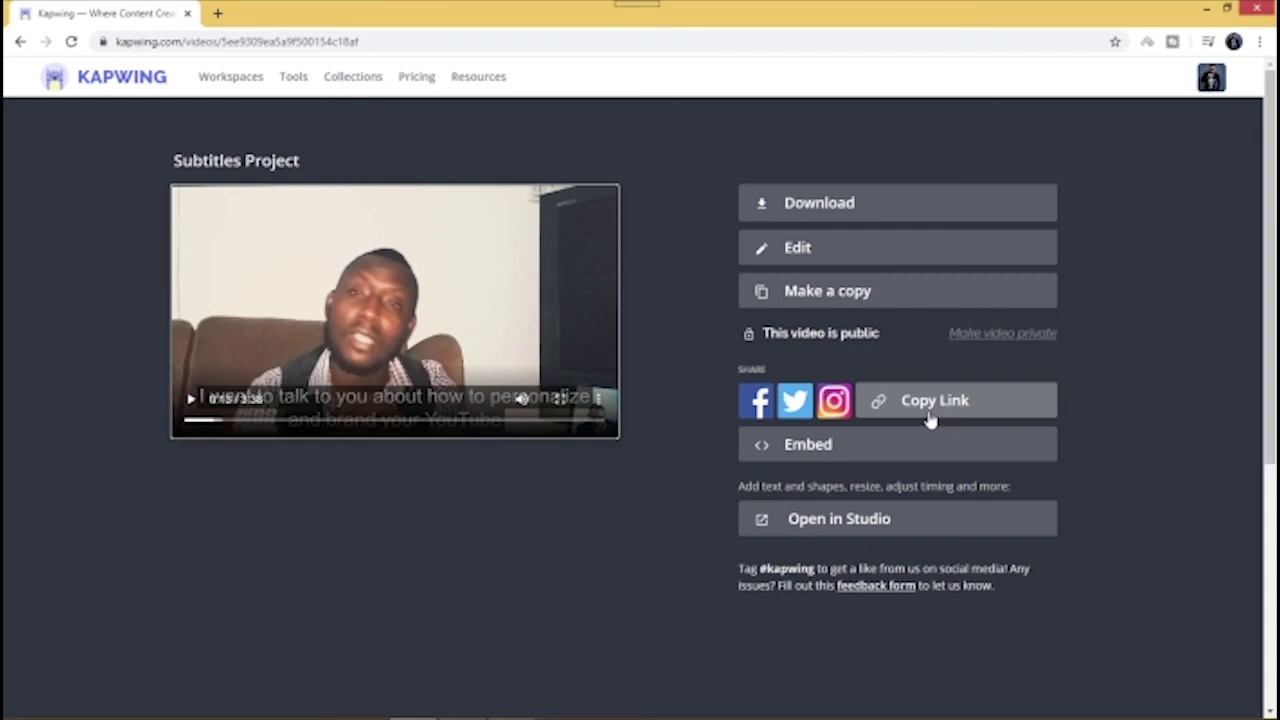
Download the finished Subtitles Project video as an MP4 file
left_click(770, 206)
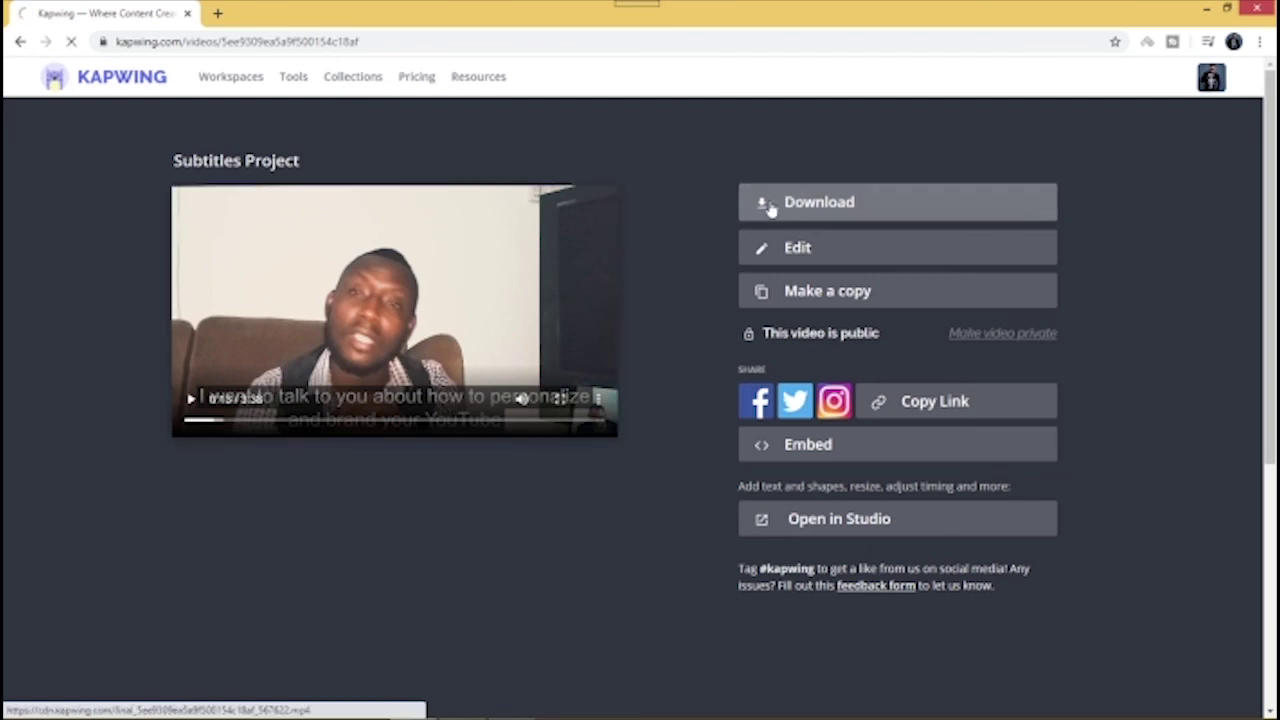